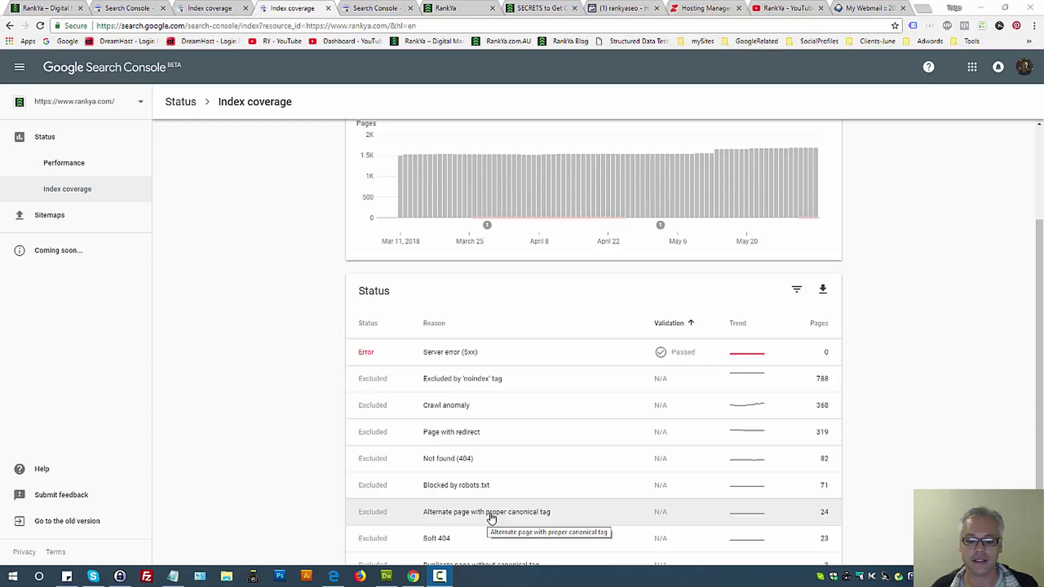
- Open the 'Alternate page with proper canonical tag' report and scroll to its 24 example URLs
{"action": "left_click", "coordinate": [491, 514]}
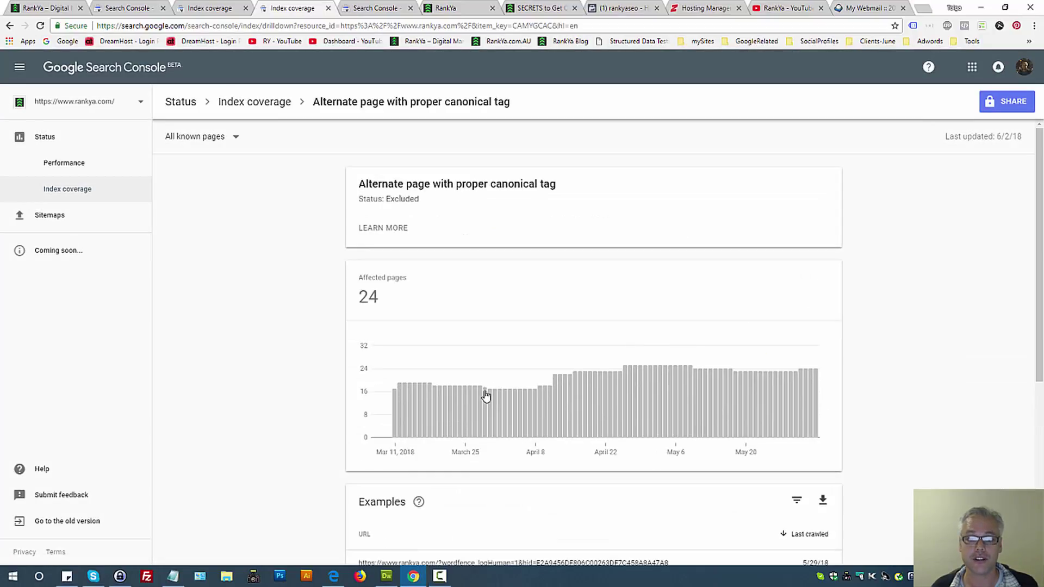
{"action": "scroll", "coordinate": [487, 396], "scroll_direction": "down", "scroll_amount": 3}
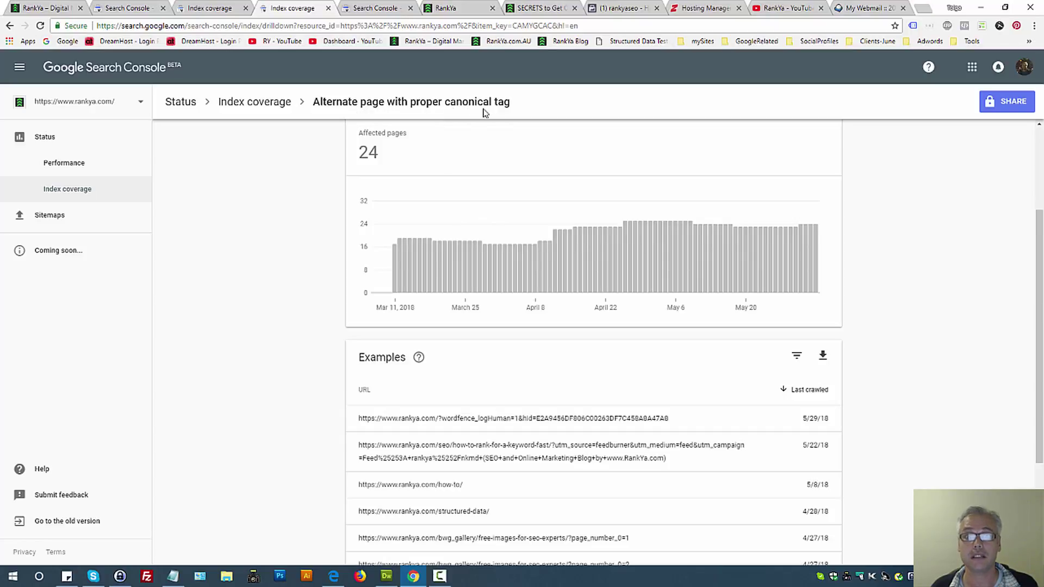
{"action": "scroll", "coordinate": [311, 423], "scroll_direction": "down", "scroll_amount": 3}
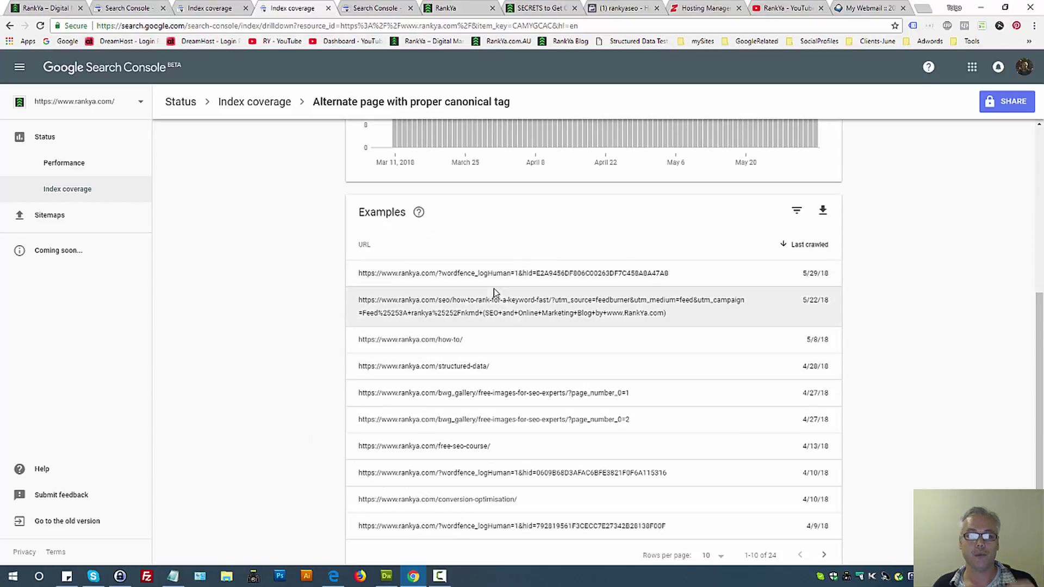
- View the blog post's HTML source and search it for 'cano'
{"action": "left_click", "coordinate": [529, 7]}
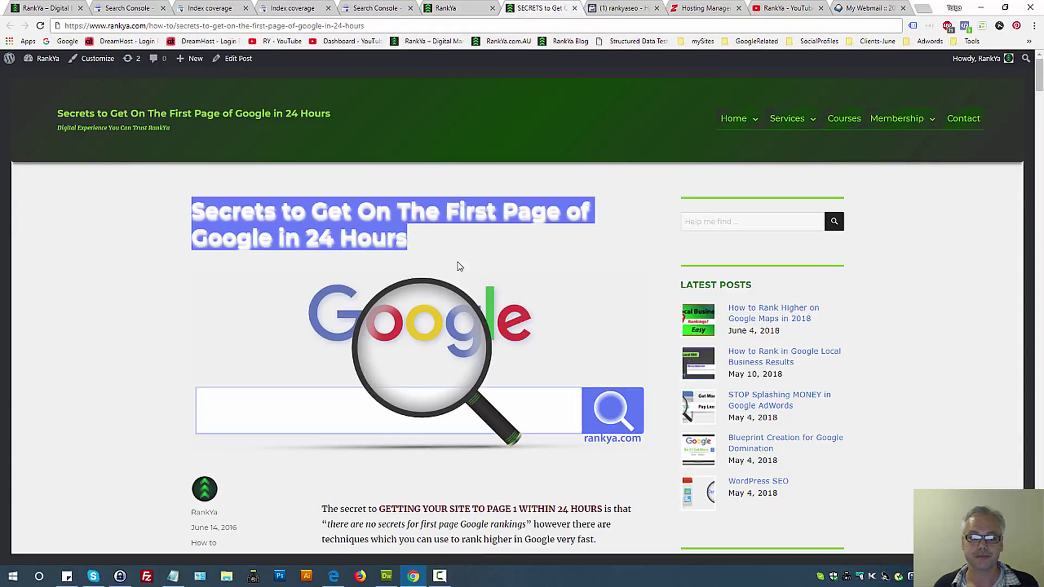
{"action": "left_click", "coordinate": [169, 299]}
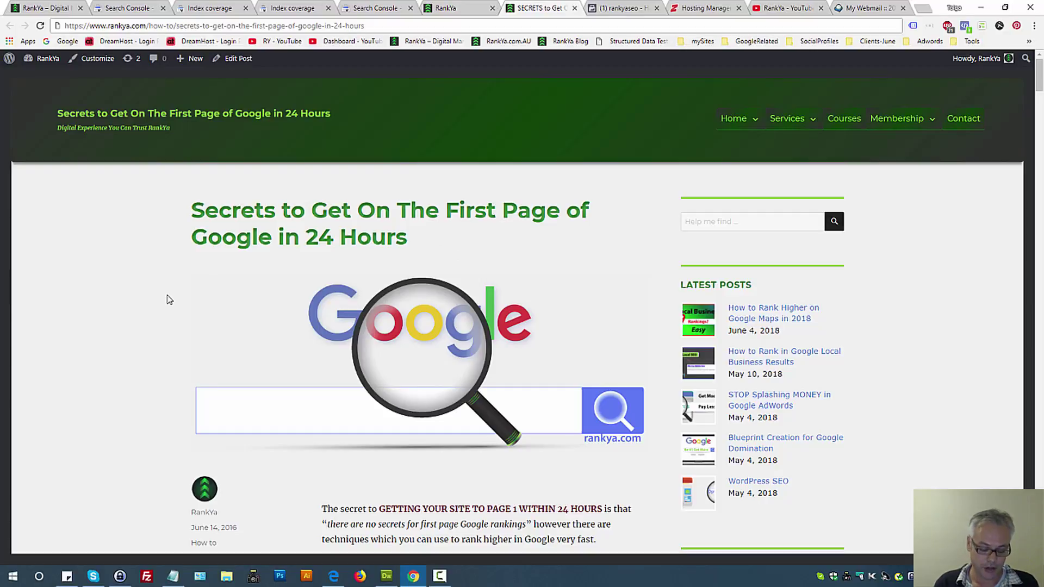
{"action": "key", "text": "ctrl+u"}
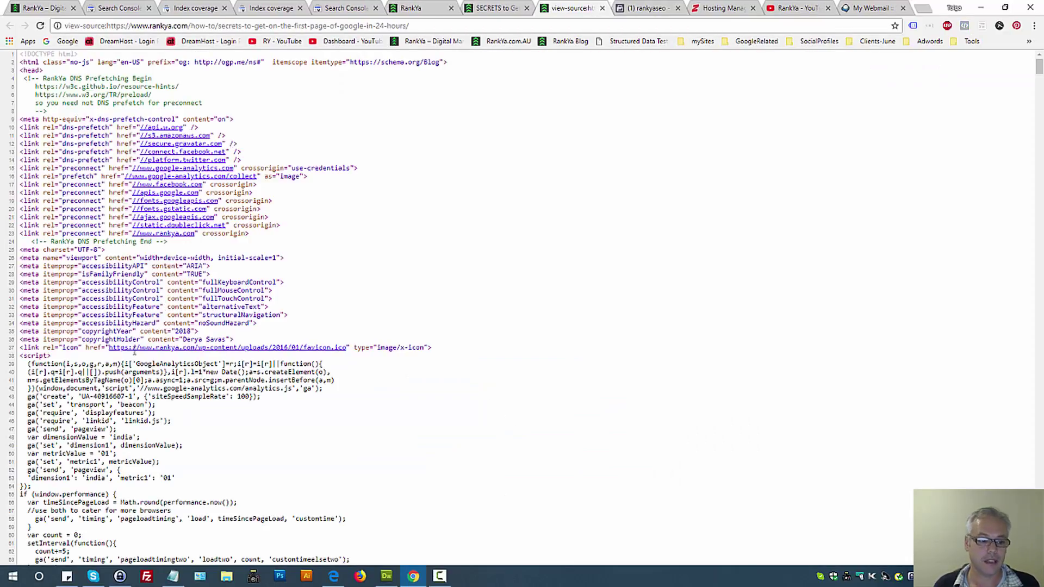
{"action": "scroll", "coordinate": [88, 407], "scroll_direction": "down", "scroll_amount": 8}
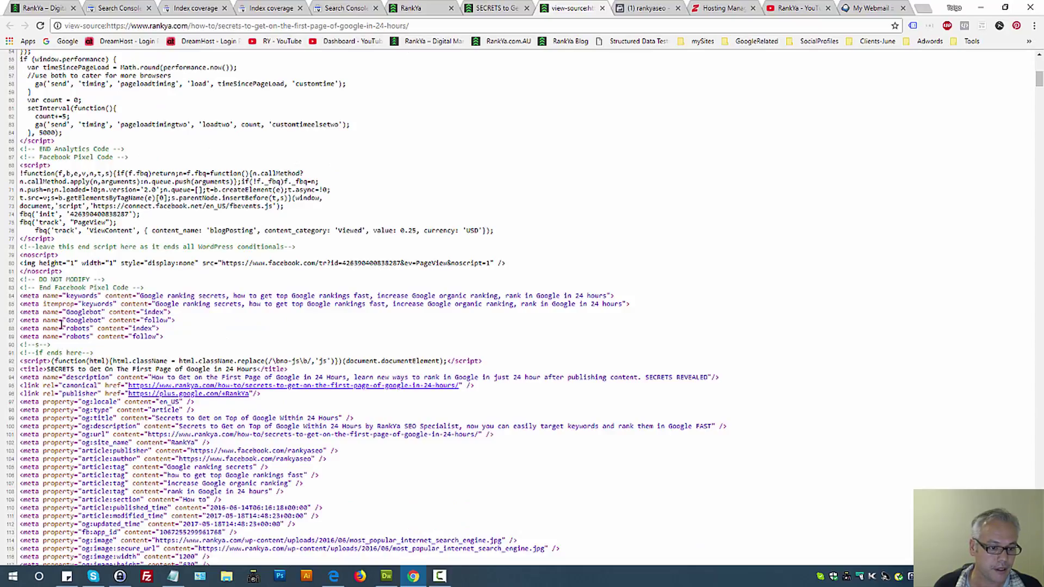
{"action": "scroll", "coordinate": [277, 336], "scroll_direction": "down", "scroll_amount": 3}
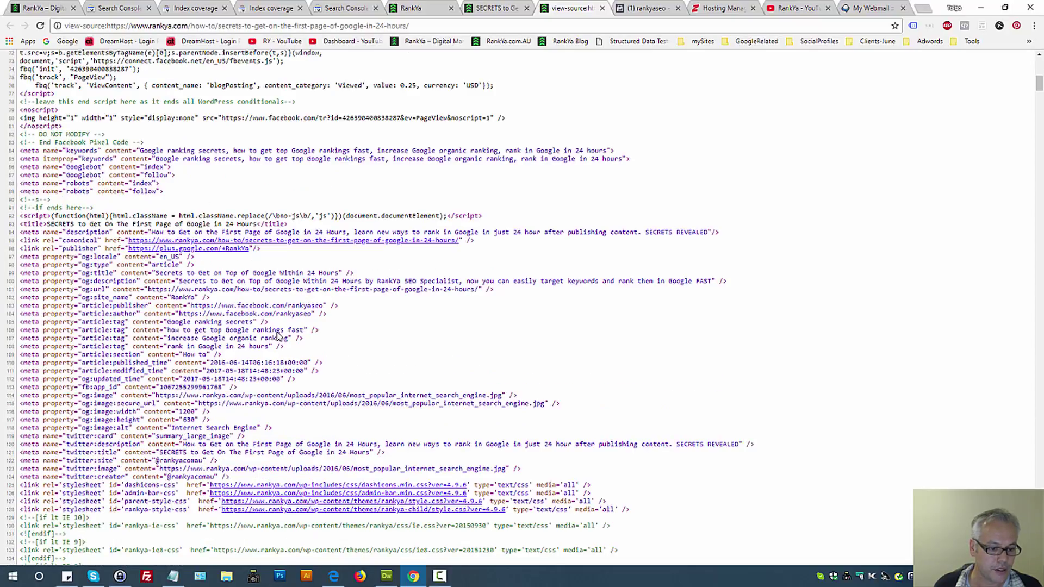
{"action": "scroll", "coordinate": [278, 335], "scroll_direction": "down", "scroll_amount": 3}
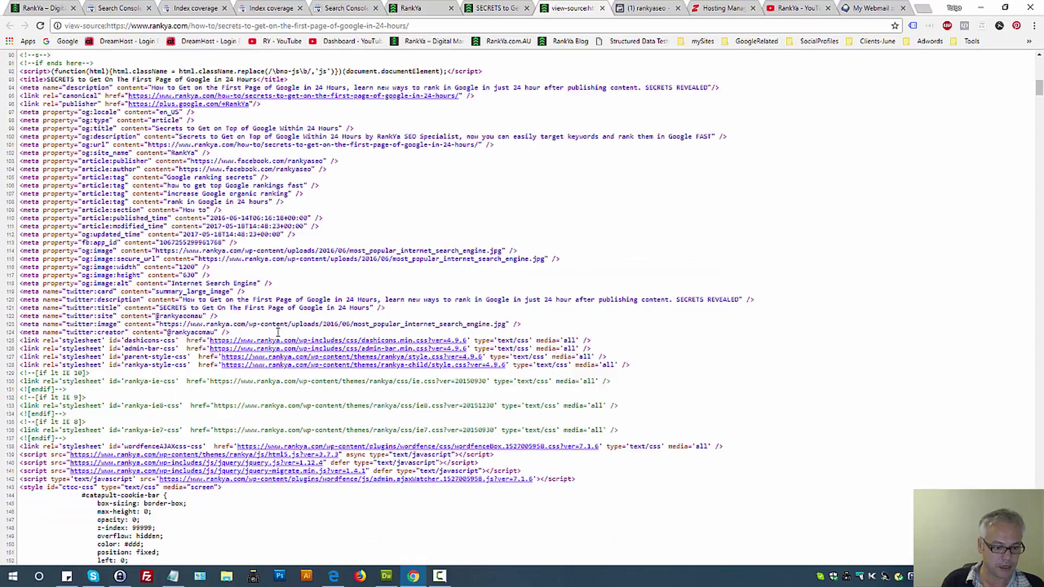
{"action": "key", "text": "ctrl+f"}
{"action": "type", "text": "cano"}
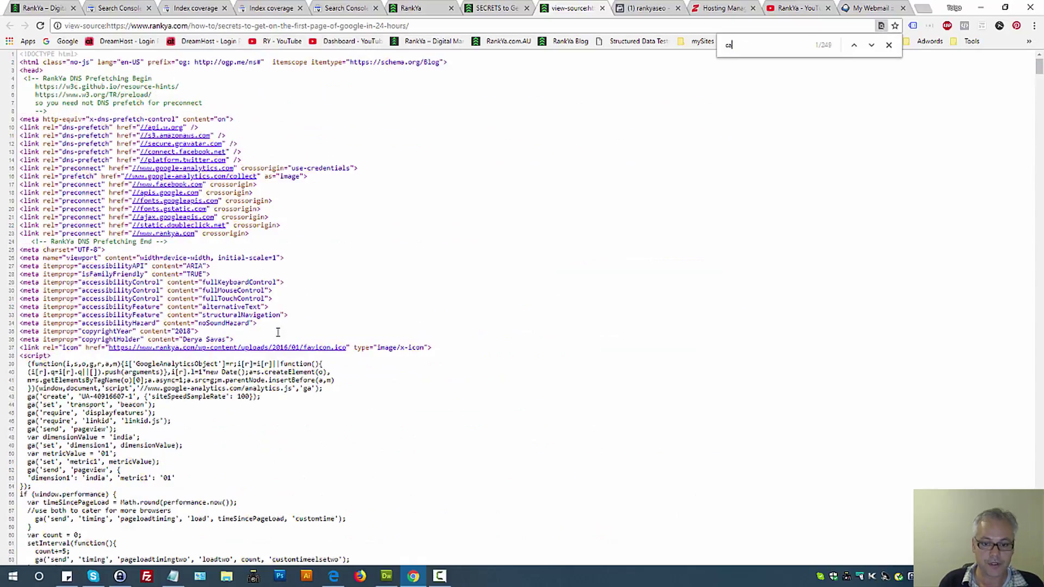
- Highlight the canonical link tag line in the page source
{"action": "left_click", "coordinate": [889, 44]}
{"action": "triple_click", "coordinate": [68, 306]}
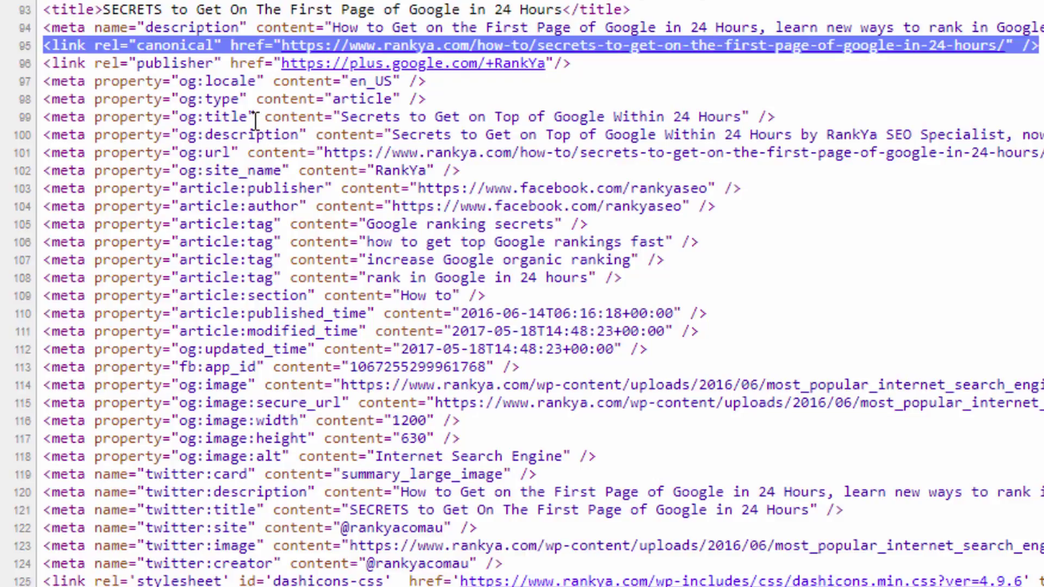
{"action": "triple_click", "coordinate": [60, 46]}
{"action": "left_click", "coordinate": [117, 46]}
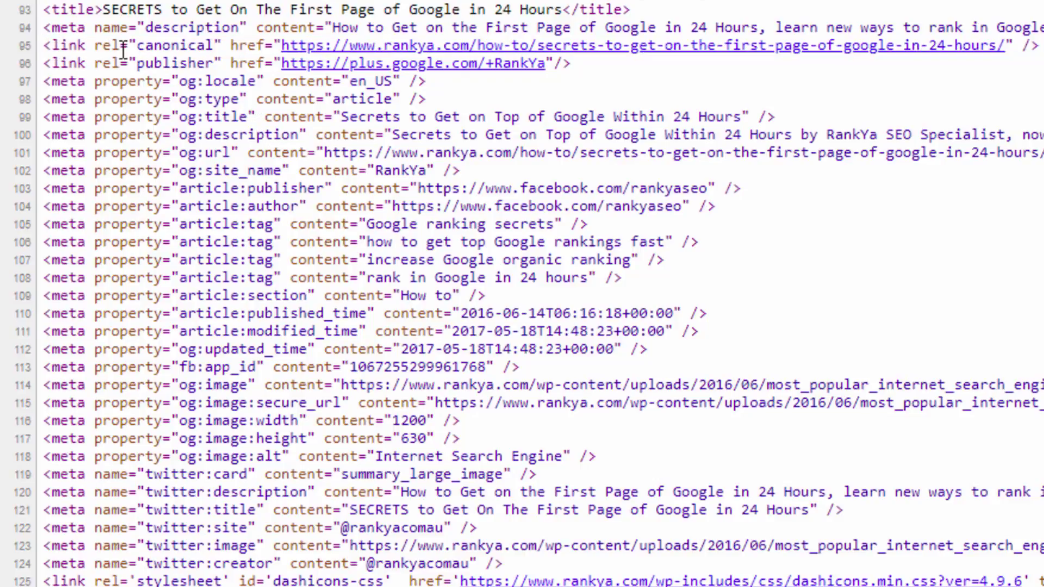
{"action": "double_click", "coordinate": [157, 46]}
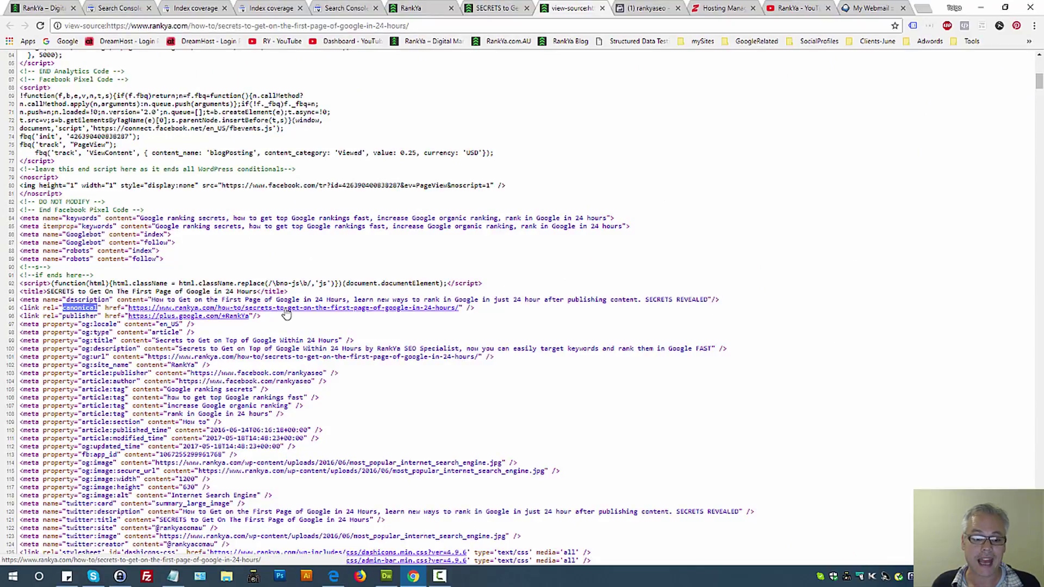
- Open the canonical URL in a new tab, then return to the Index coverage report
{"action": "left_click", "coordinate": [286, 309], "text": "ctrl"}
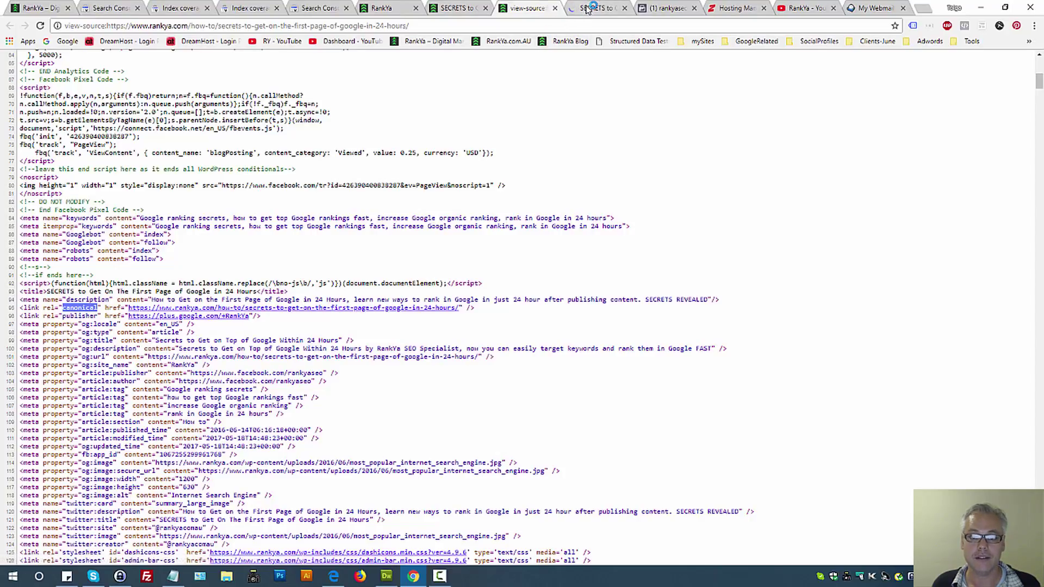
{"action": "key", "text": "ctrl+Tab"}
{"action": "left_click", "coordinate": [229, 24]}
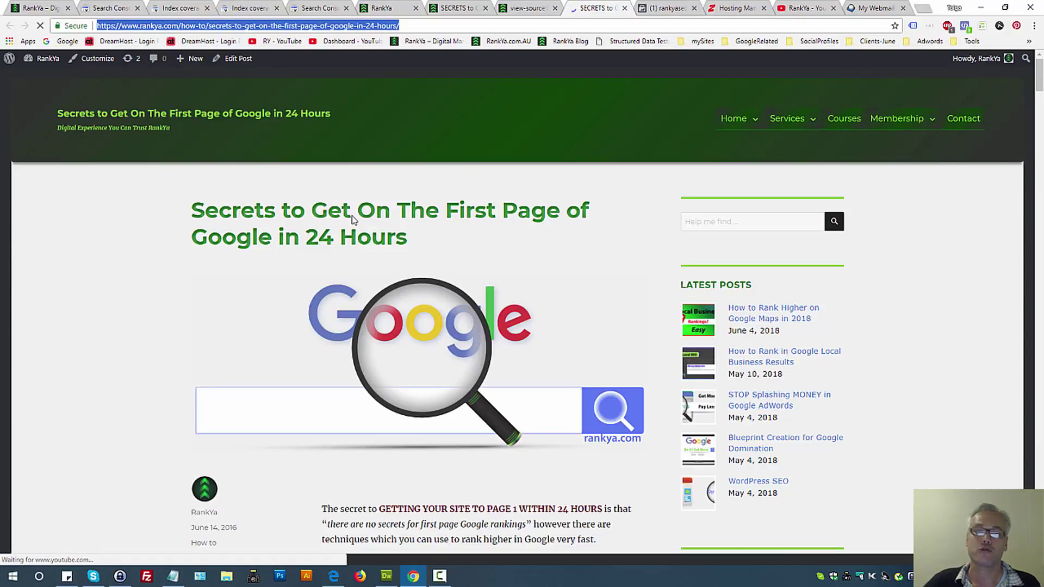
{"action": "key", "text": "ctrl+4"}
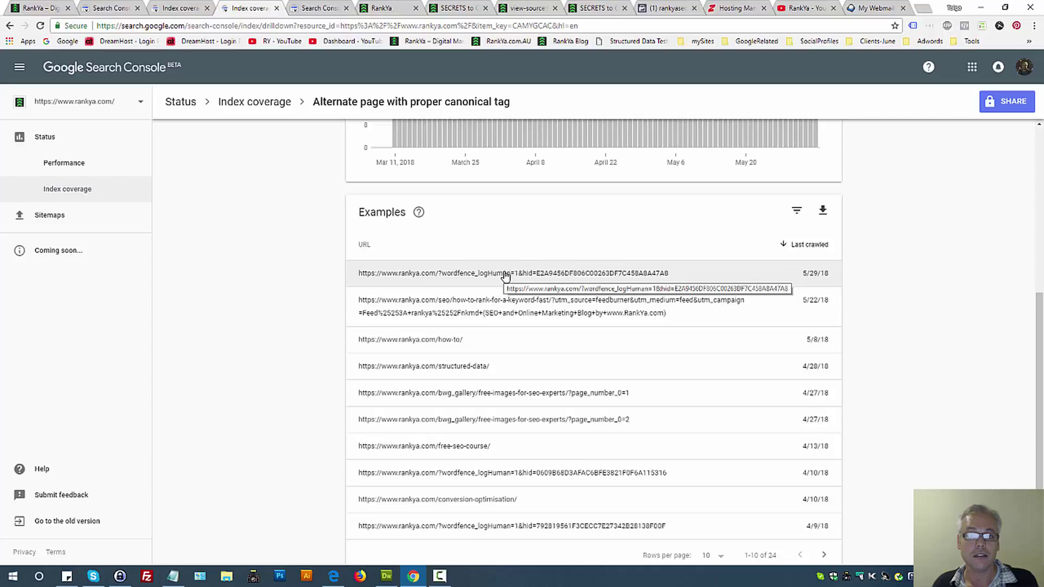
{"action": "left_click", "coordinate": [535, 11]}
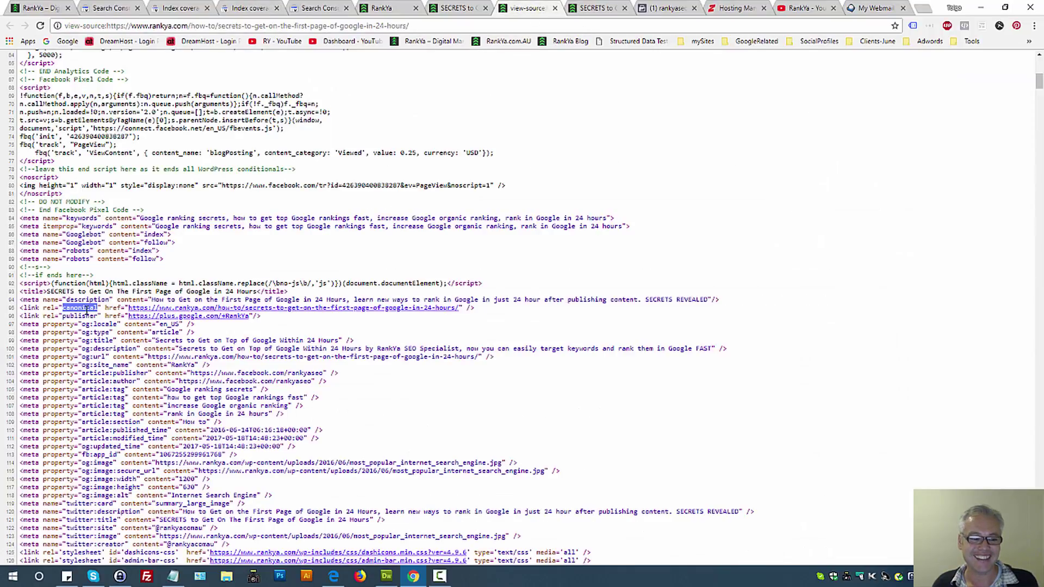
{"action": "triple_click", "coordinate": [87, 308]}
{"action": "left_click", "coordinate": [260, 8]}
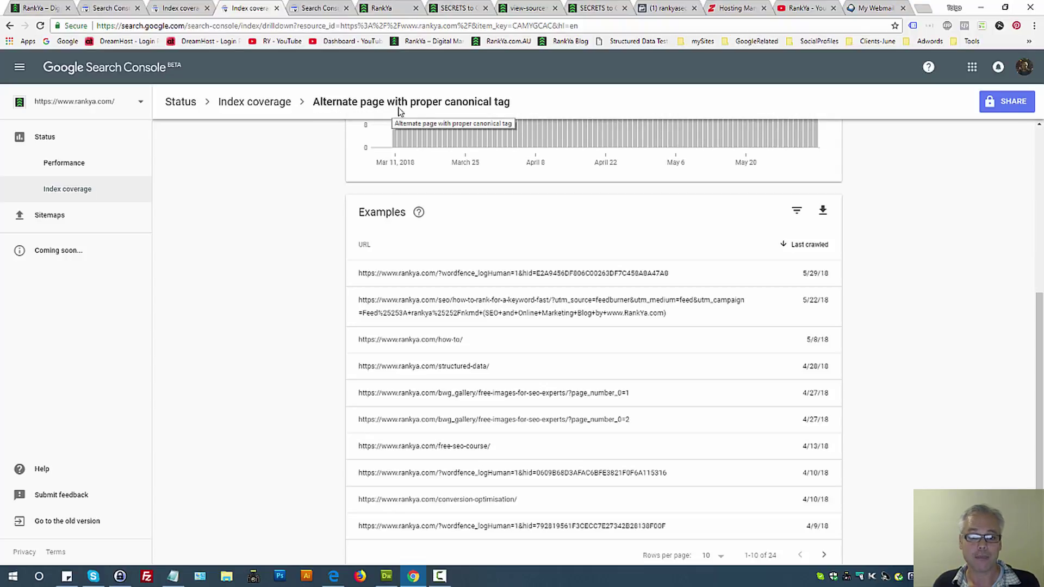
{"action": "scroll", "coordinate": [582, 274], "scroll_direction": "up", "scroll_amount": 5}
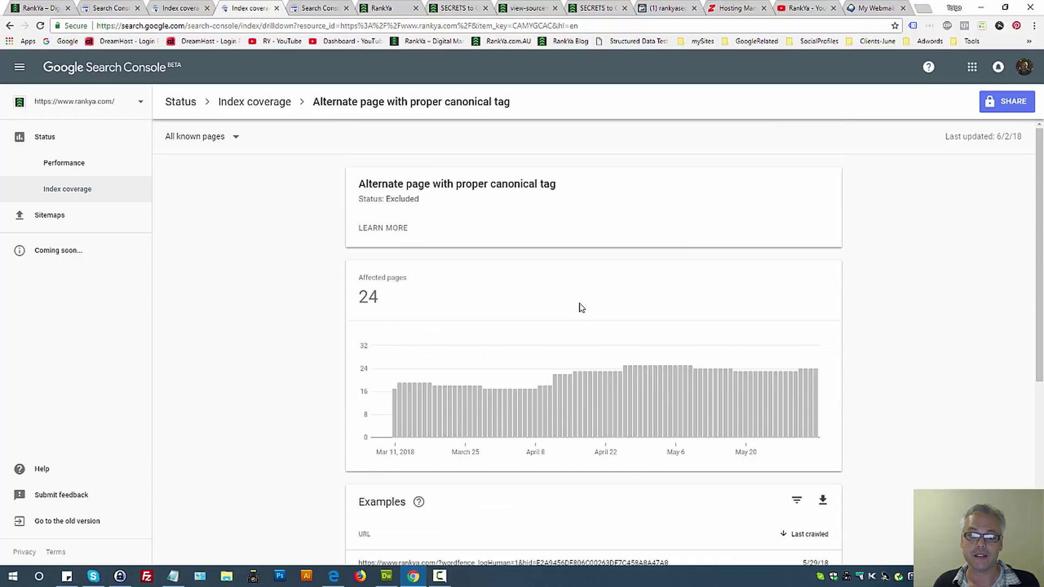
{"action": "double_click", "coordinate": [410, 199]}
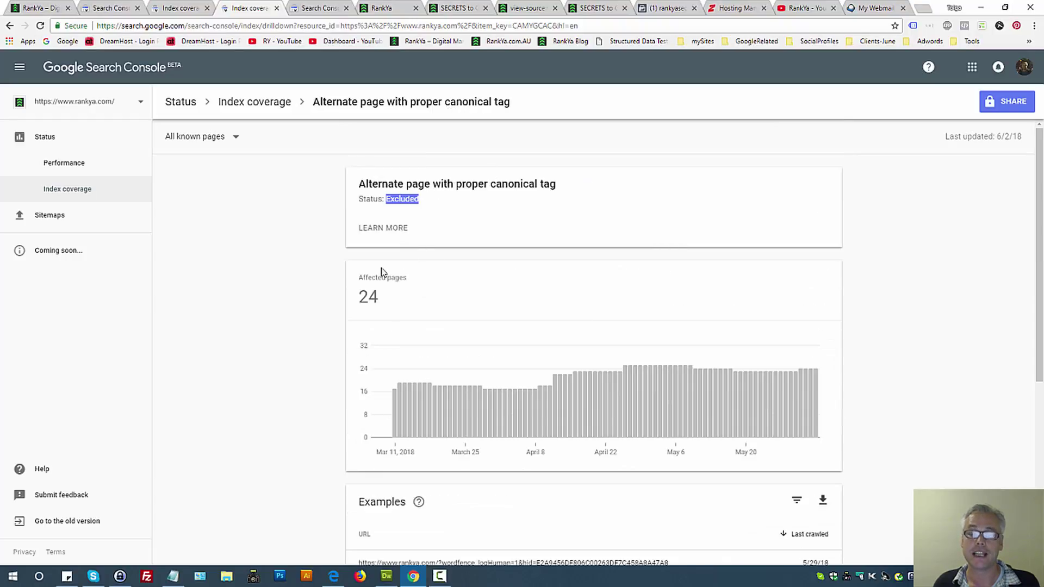
{"action": "scroll", "coordinate": [262, 307], "scroll_direction": "down", "scroll_amount": 5}
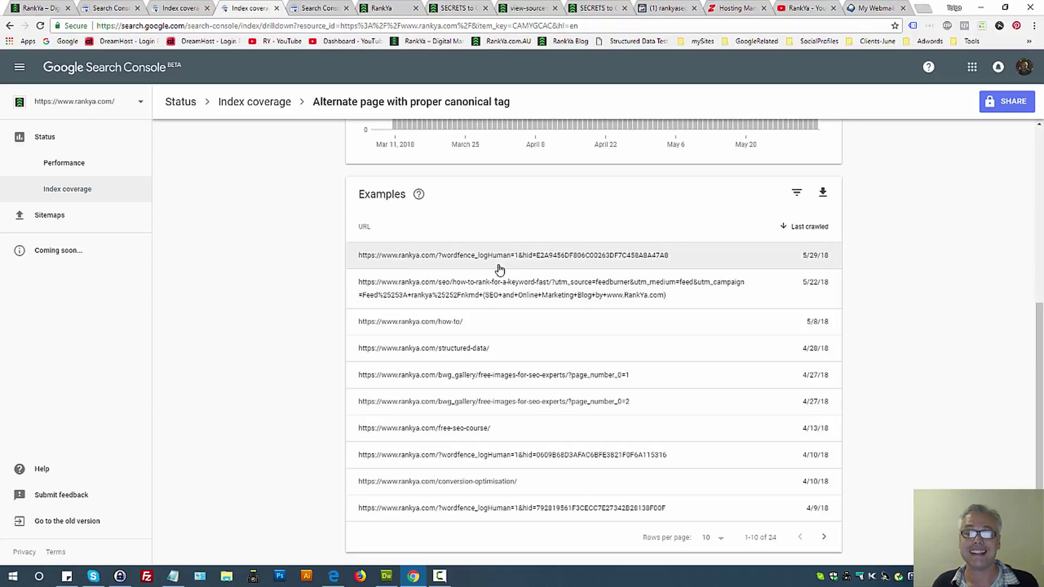
{"action": "left_click", "coordinate": [535, 6]}
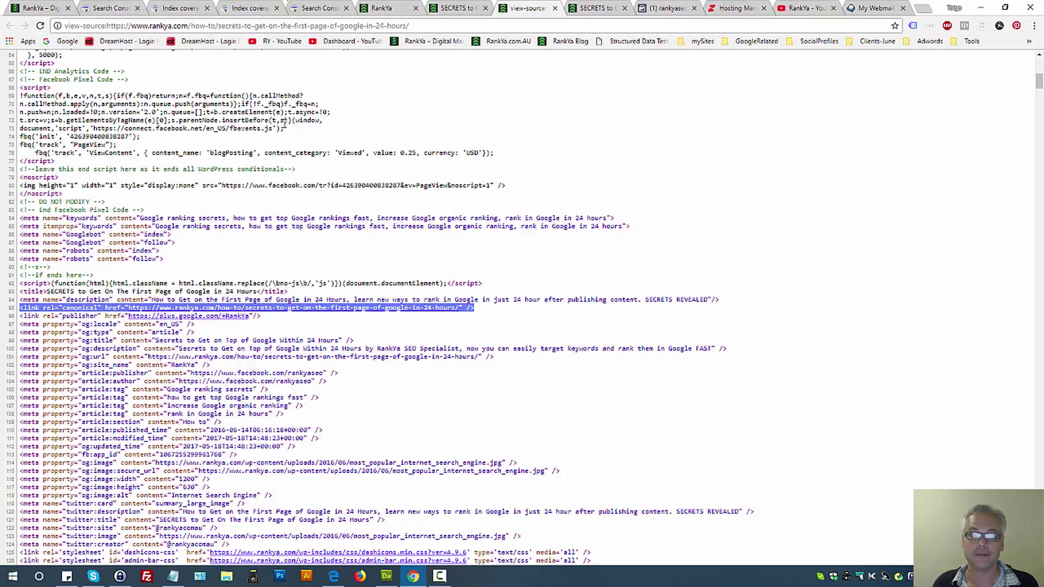
{"action": "left_click", "coordinate": [250, 8]}
{"action": "left_click_drag", "start_coordinate": [463, 323], "coordinate": [366, 331]}
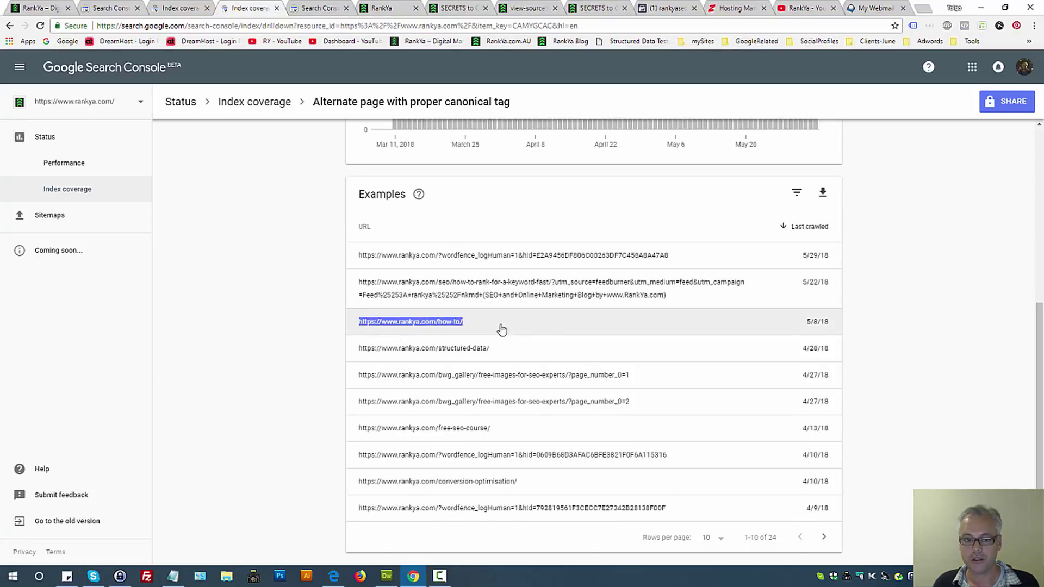
{"action": "scroll", "coordinate": [498, 330], "scroll_direction": "up", "scroll_amount": 6}
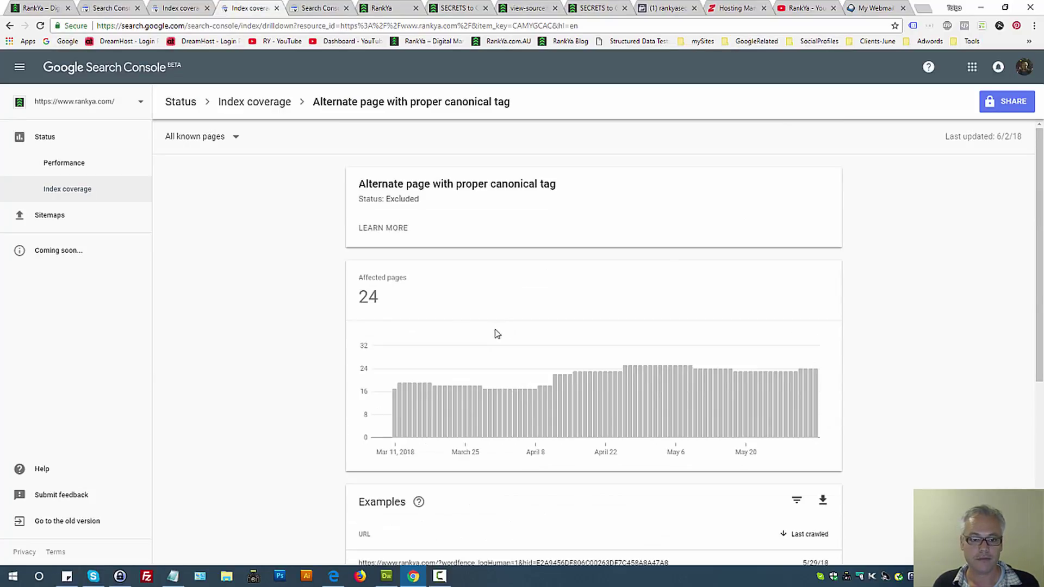
- Filter the report to /post-sitemap.xml, then switch back to all known pages
{"action": "left_click", "coordinate": [235, 137]}
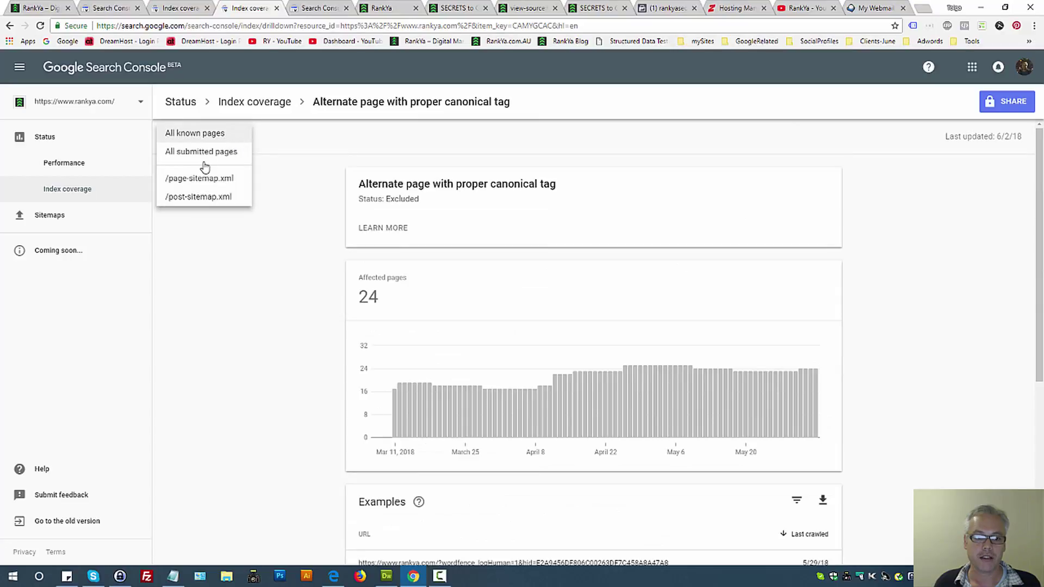
{"action": "left_click", "coordinate": [207, 198]}
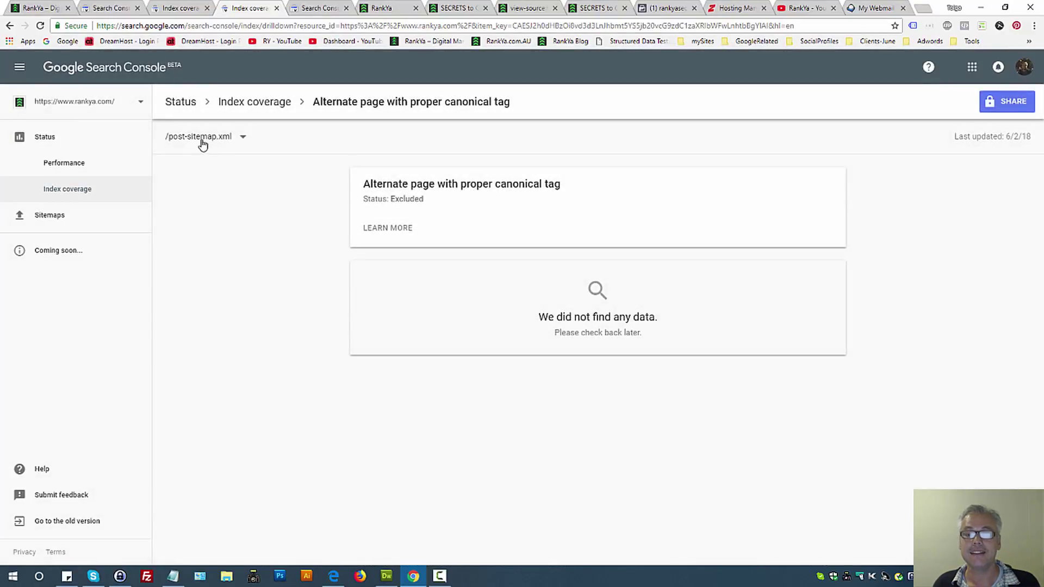
{"action": "left_click", "coordinate": [228, 139]}
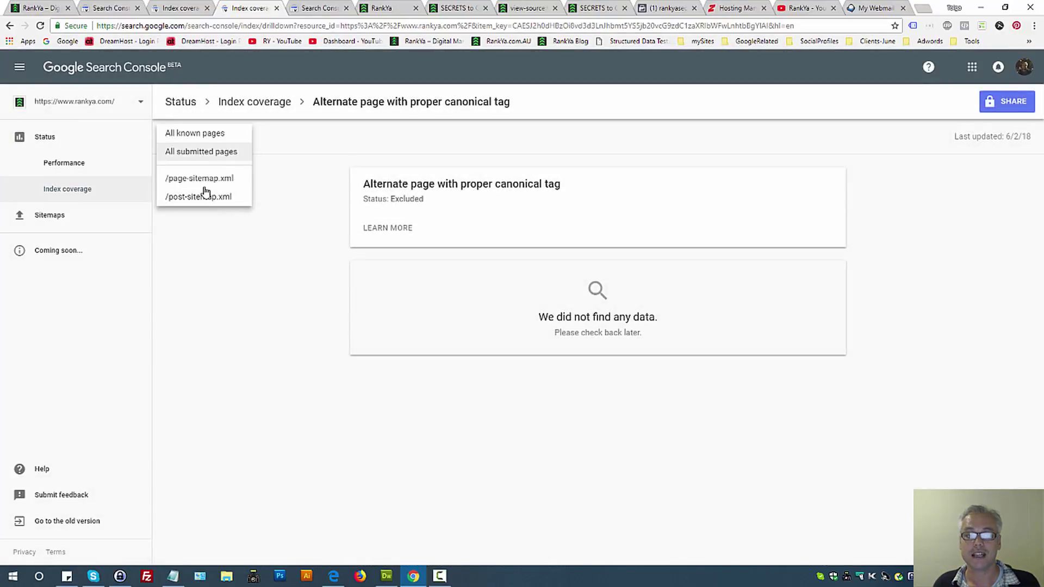
{"action": "left_click", "coordinate": [205, 142]}
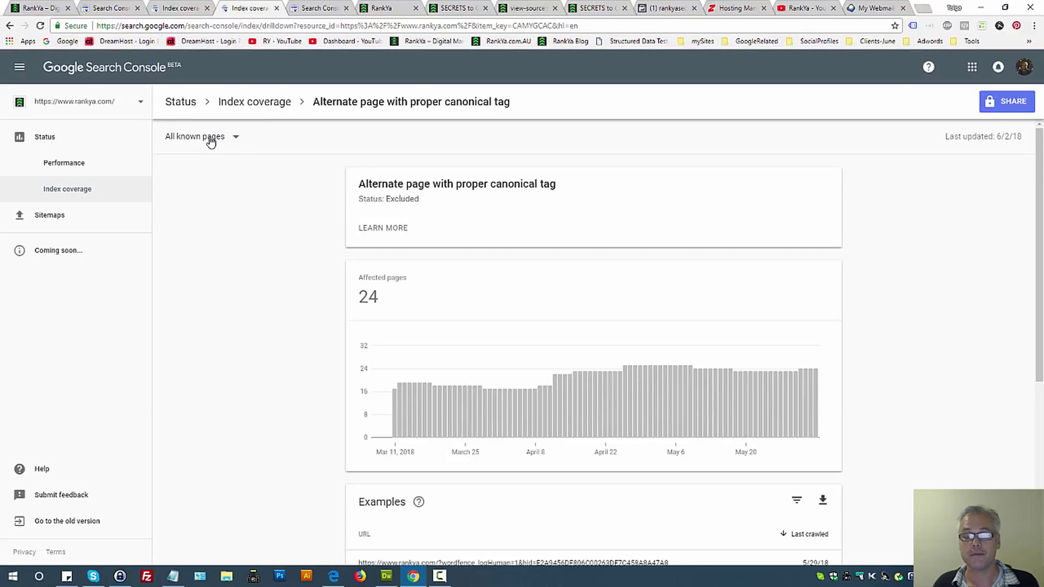
- Open the Sitemaps page in a separate tab, then return to the canonical-tag report
{"action": "left_click", "coordinate": [236, 140]}
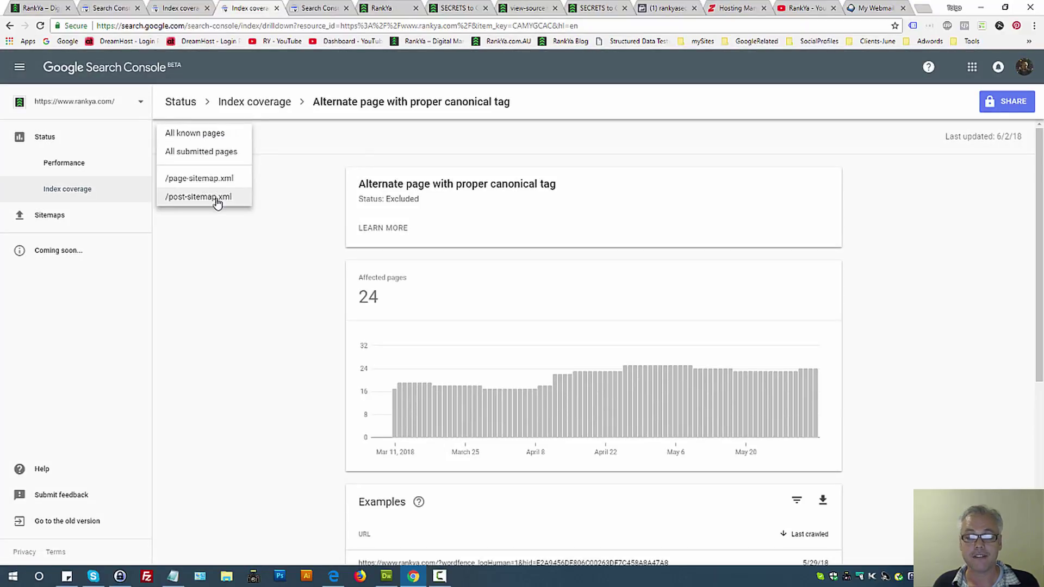
{"action": "left_click", "coordinate": [192, 240]}
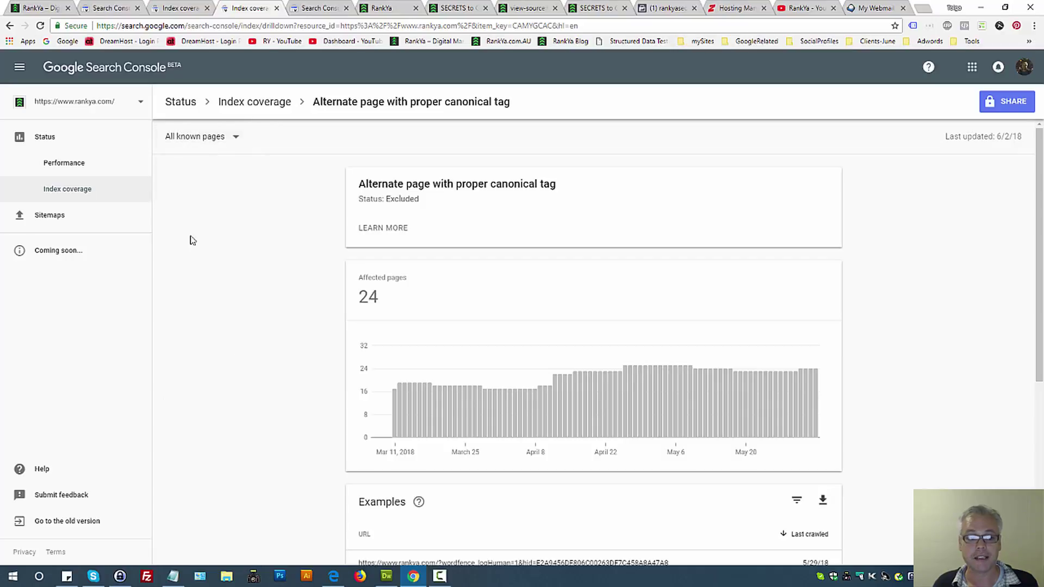
{"action": "left_click", "coordinate": [49, 217]}
{"action": "left_click", "coordinate": [298, 8]}
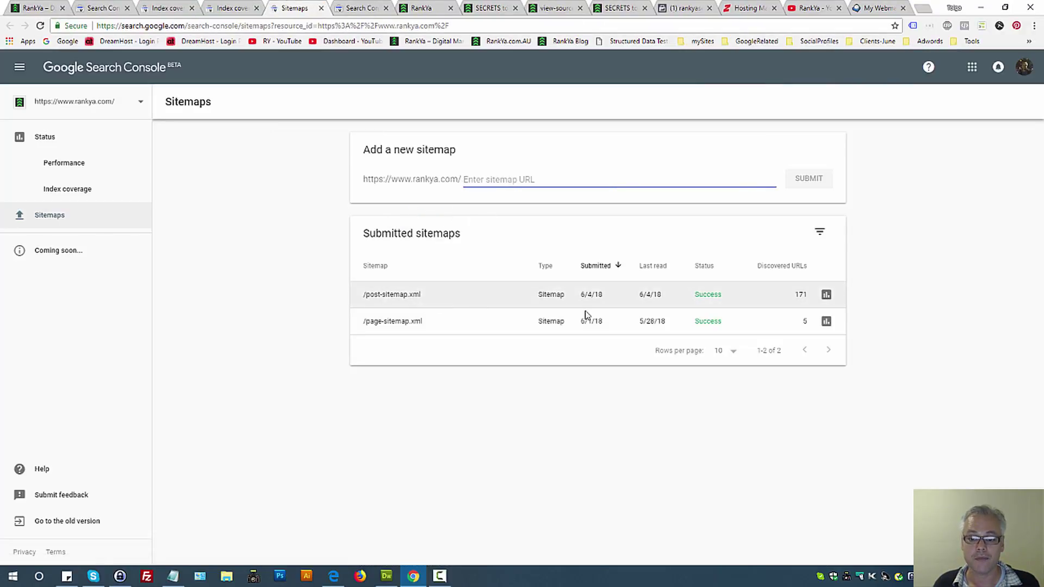
{"action": "left_click", "coordinate": [252, 9]}
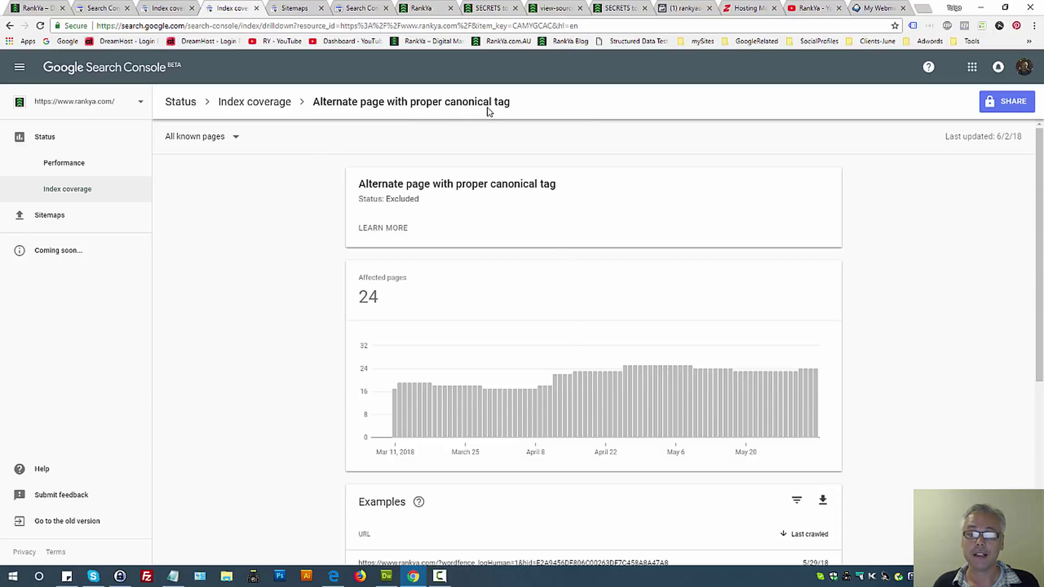
- Scroll to the Examples table and recheck the canonical line in the earlier page's source
{"action": "scroll", "coordinate": [464, 298], "scroll_direction": "down", "scroll_amount": 5}
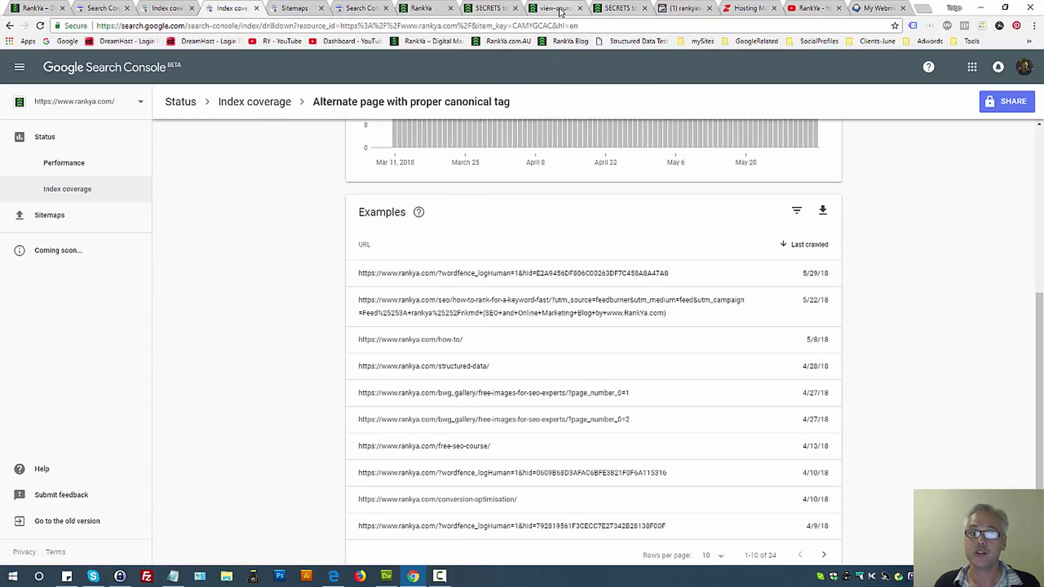
{"action": "mouse_move", "coordinate": [393, 116]}
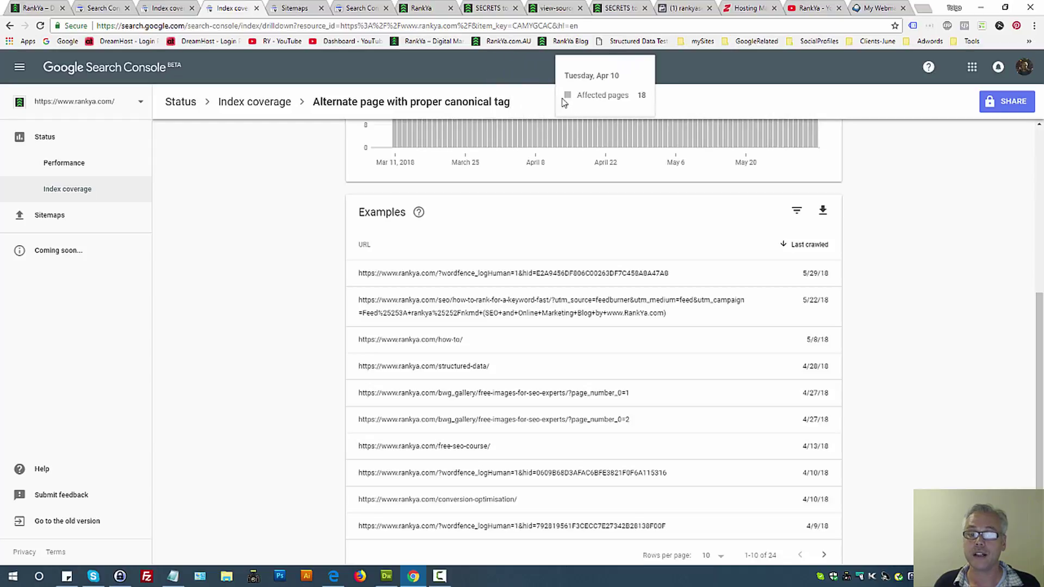
{"action": "left_click", "coordinate": [564, 9]}
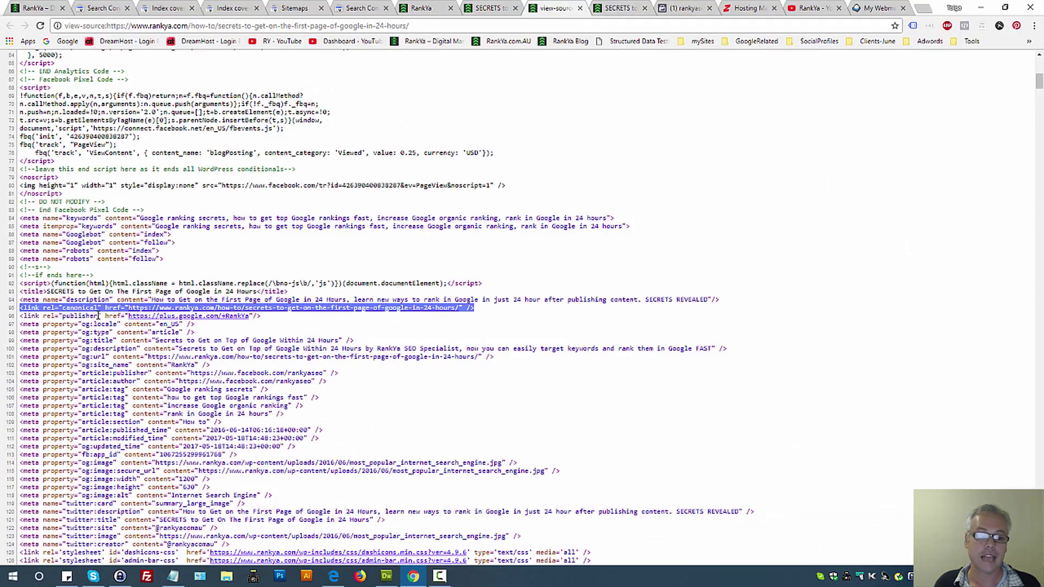
{"action": "triple_click", "coordinate": [76, 310]}
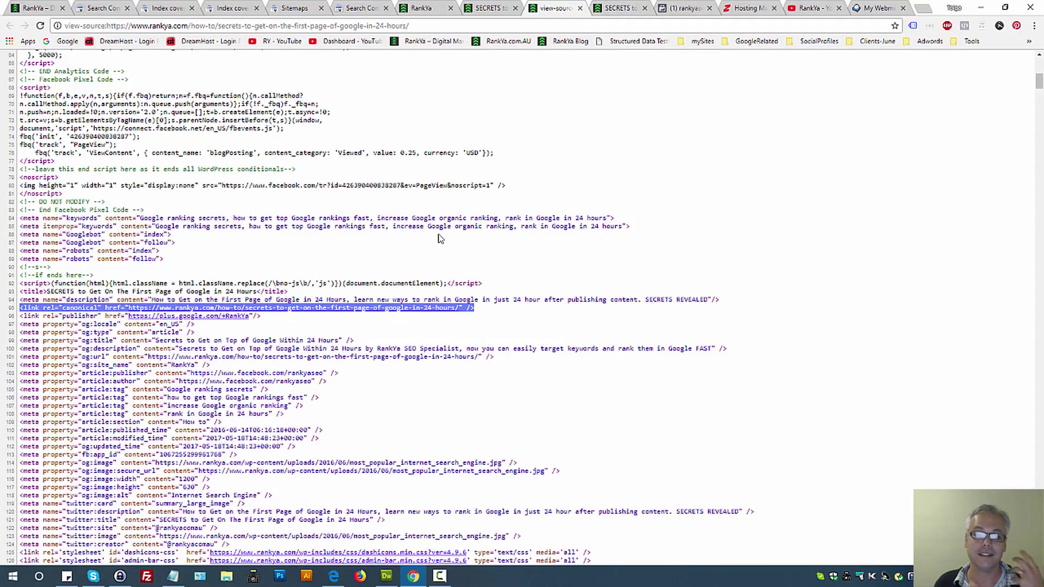
{"action": "left_click", "coordinate": [458, 247]}
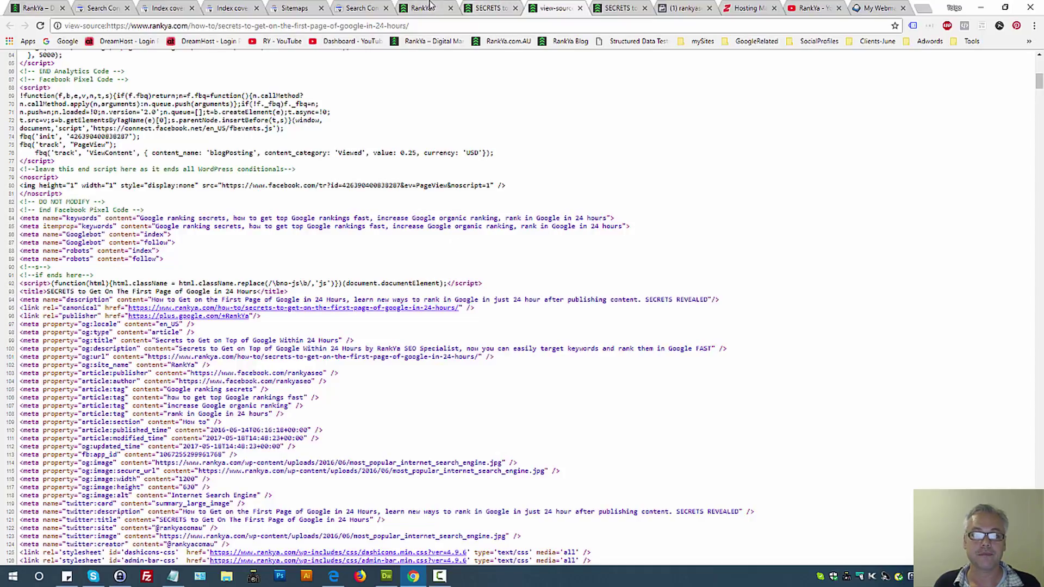
{"action": "left_click", "coordinate": [231, 8]}
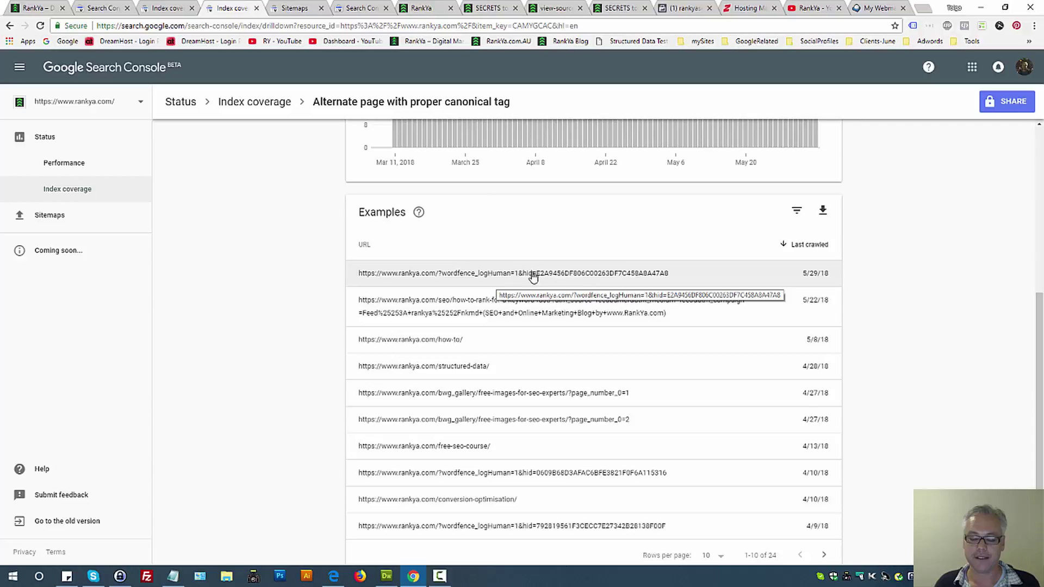
- Open the first example URL, the ?wordfence_logHuman=1 page, in a new tab
{"action": "triple_click", "coordinate": [482, 278]}
{"action": "right_click", "coordinate": [419, 279]}
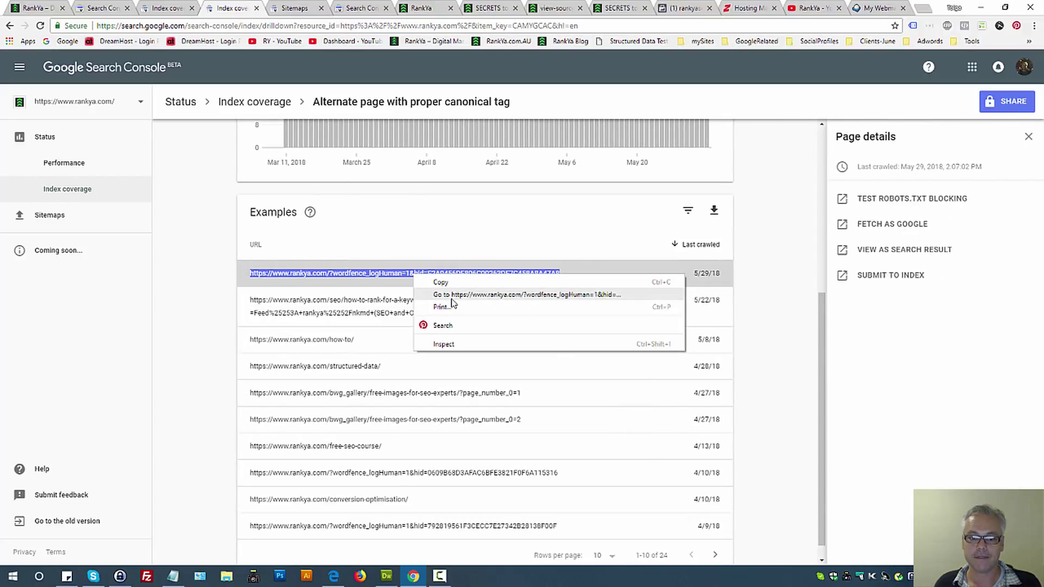
{"action": "left_click", "coordinate": [451, 297]}
{"action": "left_click", "coordinate": [272, 26]}
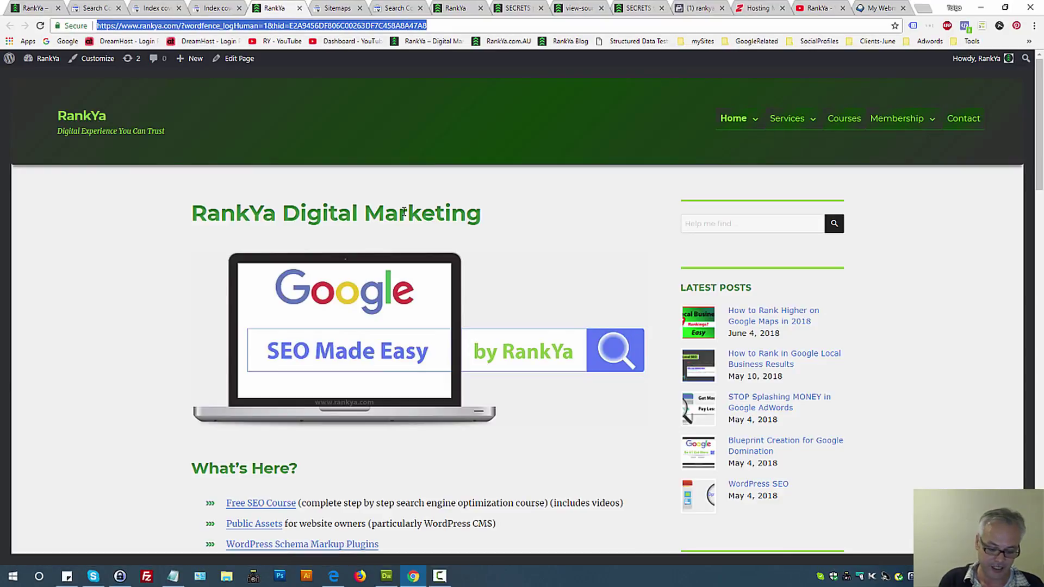
{"action": "key", "text": "ctrl+u"}
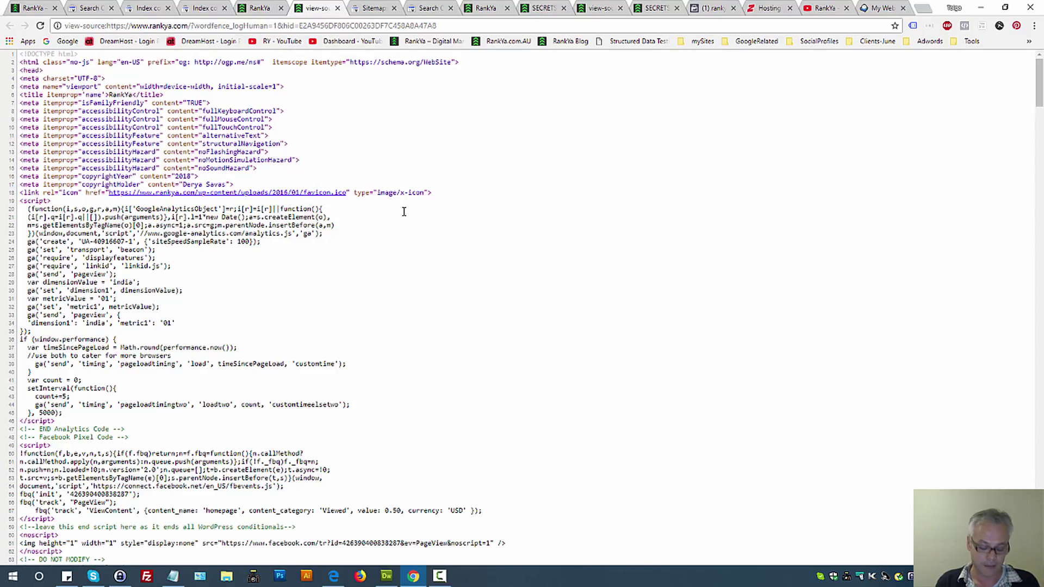
{"action": "key", "text": "ctrl+f"}
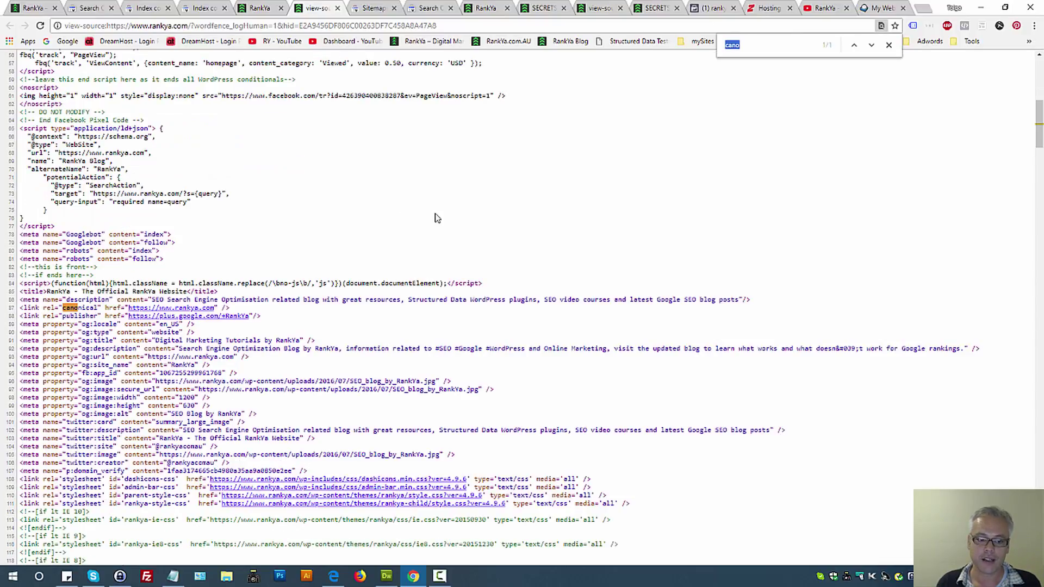
{"action": "left_click", "coordinate": [888, 44]}
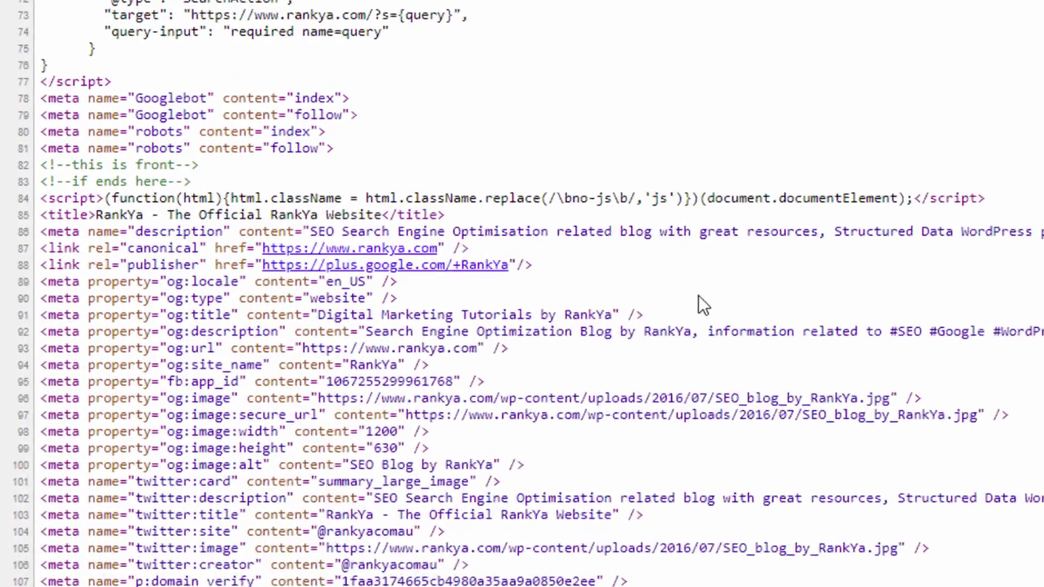
{"action": "triple_click", "coordinate": [206, 244]}
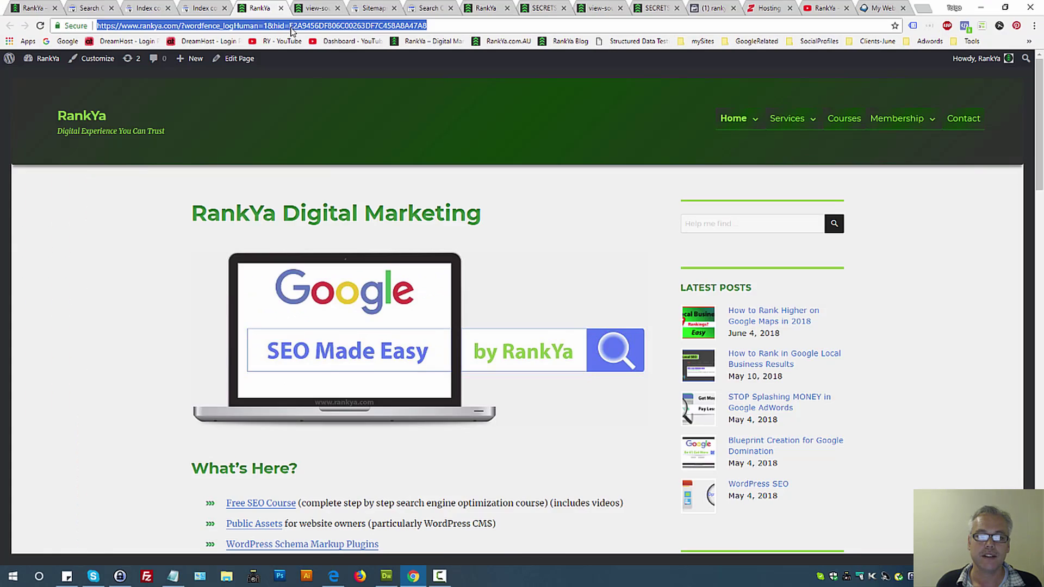
{"action": "triple_click", "coordinate": [292, 27]}
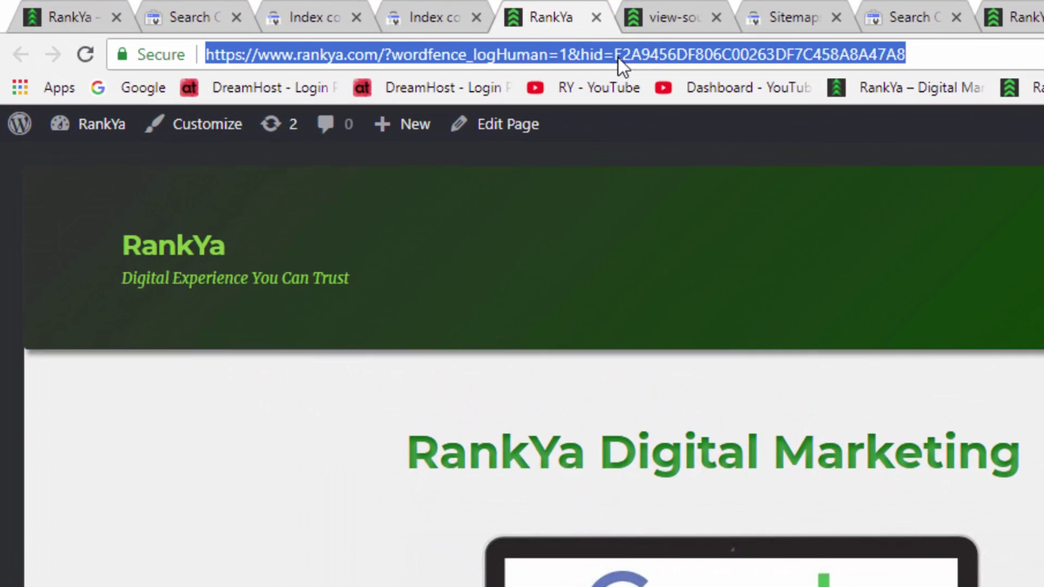
{"action": "left_click", "coordinate": [677, 18]}
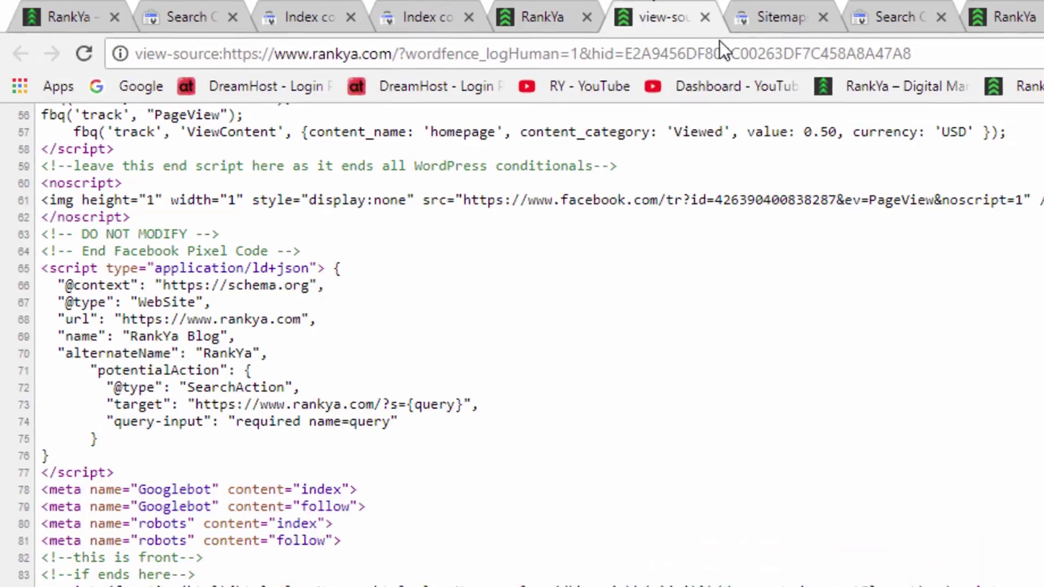
{"action": "triple_click", "coordinate": [139, 550]}
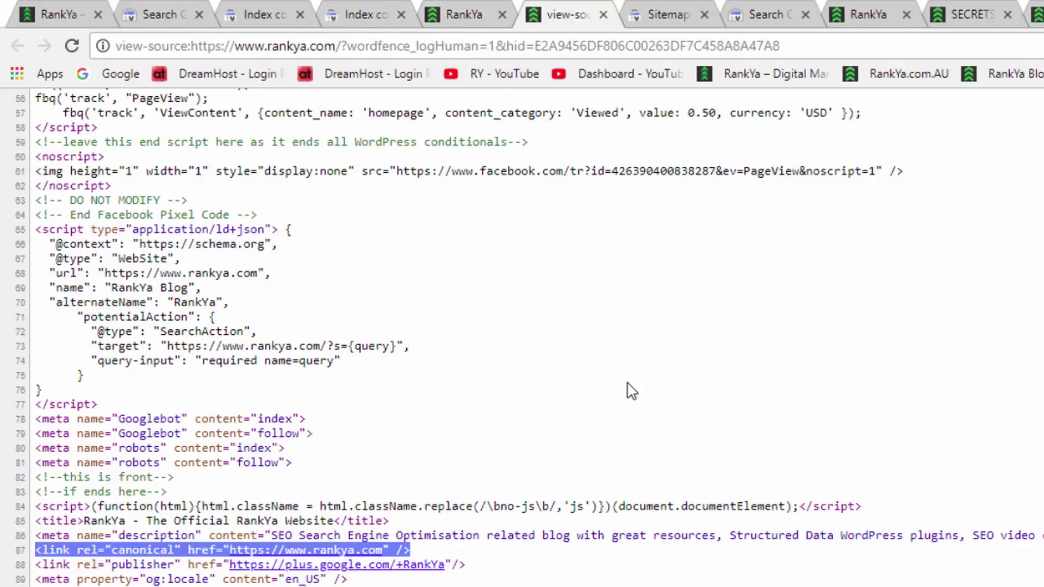
{"action": "left_click", "coordinate": [375, 16]}
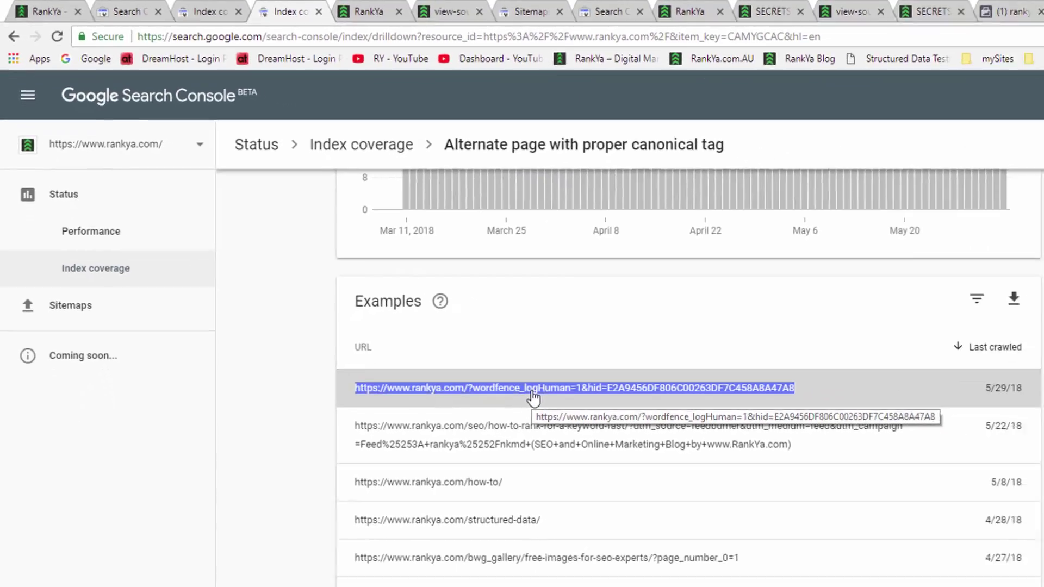
{"action": "left_click", "coordinate": [670, 493]}
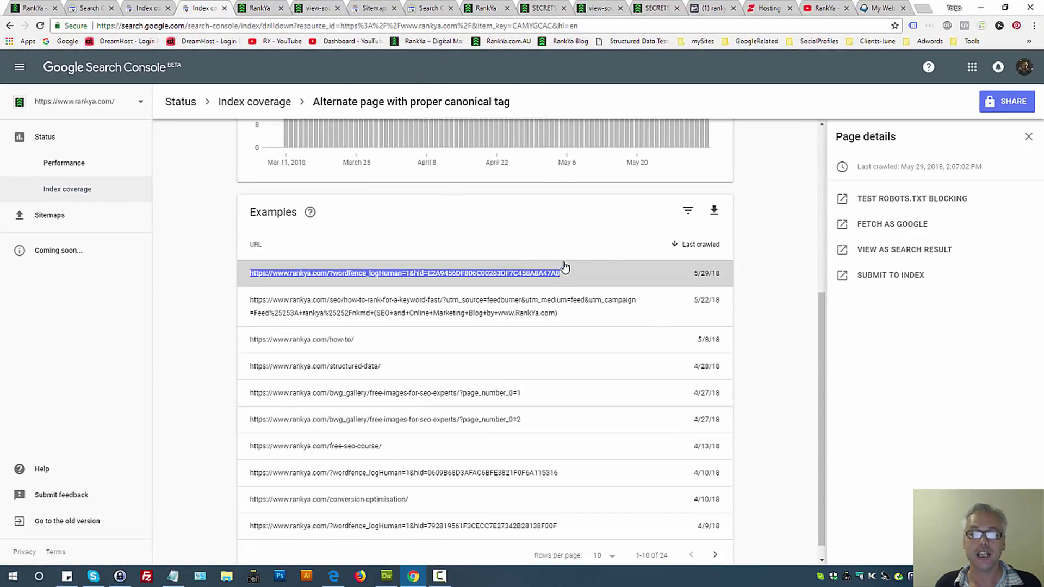
{"action": "left_click", "coordinate": [1028, 136]}
{"action": "left_click", "coordinate": [292, 250]}
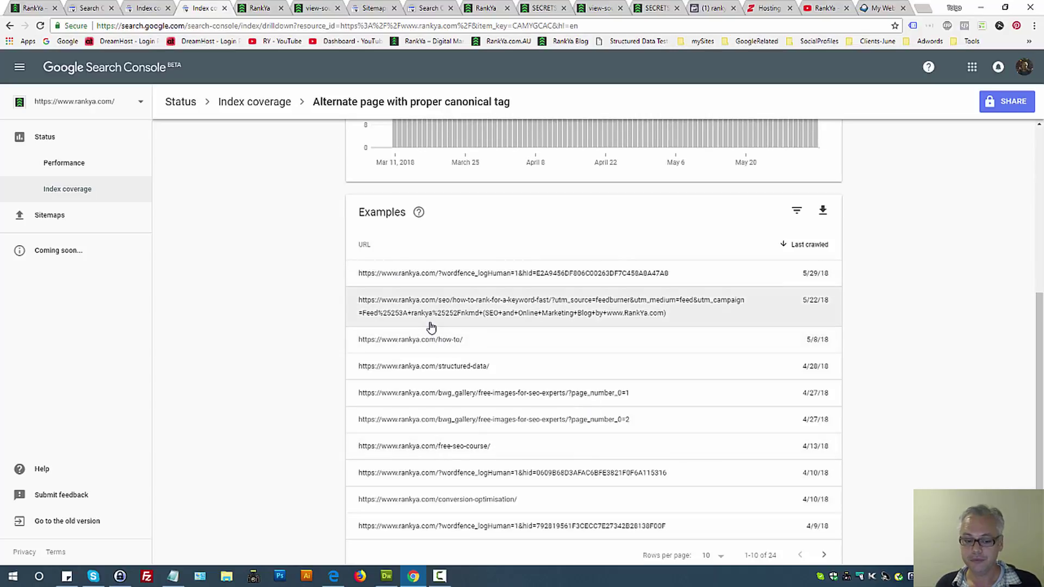
{"action": "left_click_drag", "start_coordinate": [524, 503], "coordinate": [360, 509]}
- Open the conversion-optimisation example page and search its source for 'cano'
{"action": "right_click", "coordinate": [374, 503]}
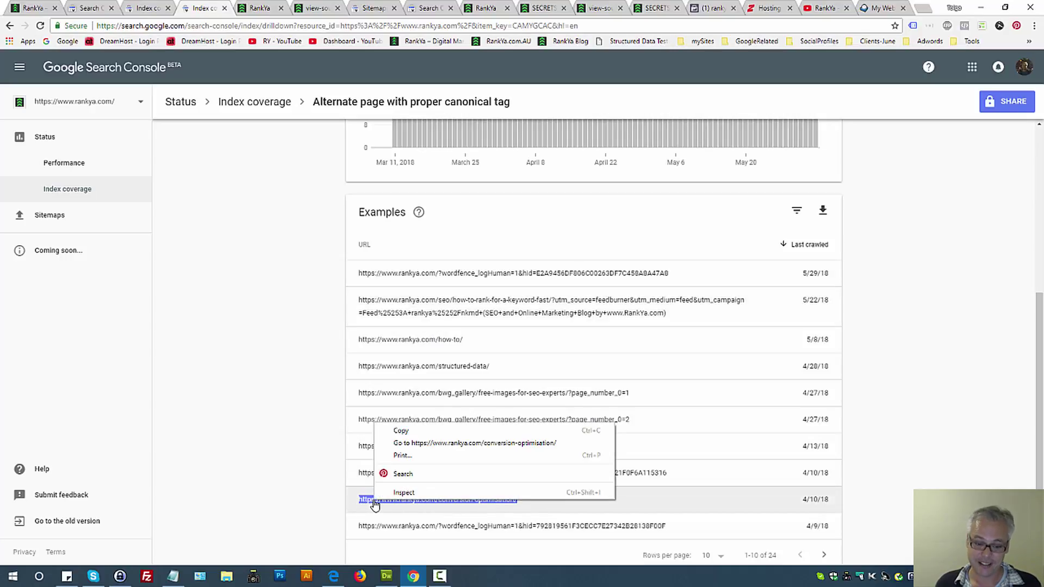
{"action": "left_click", "coordinate": [426, 447]}
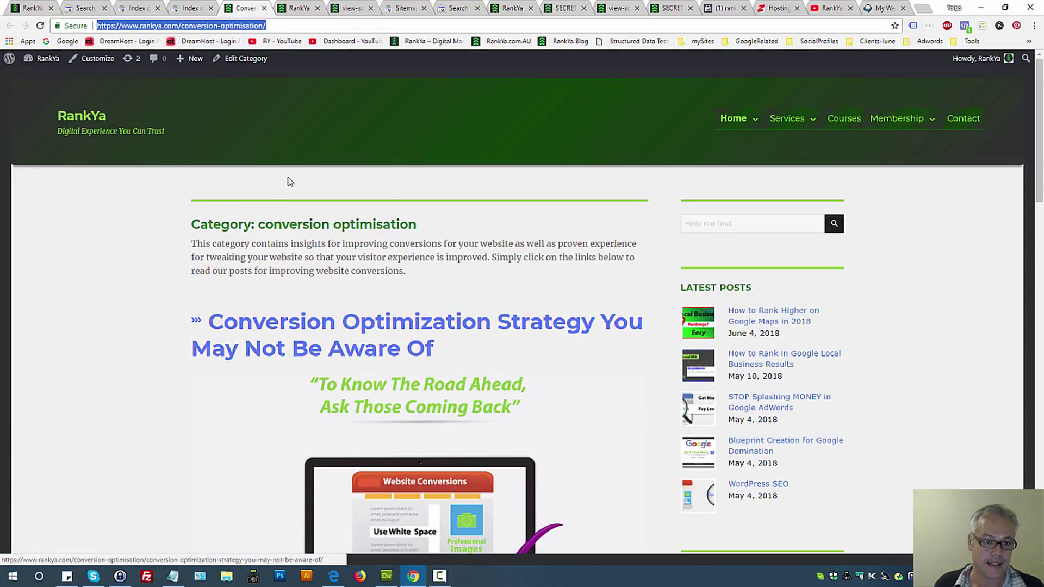
{"action": "left_click", "coordinate": [209, 28]}
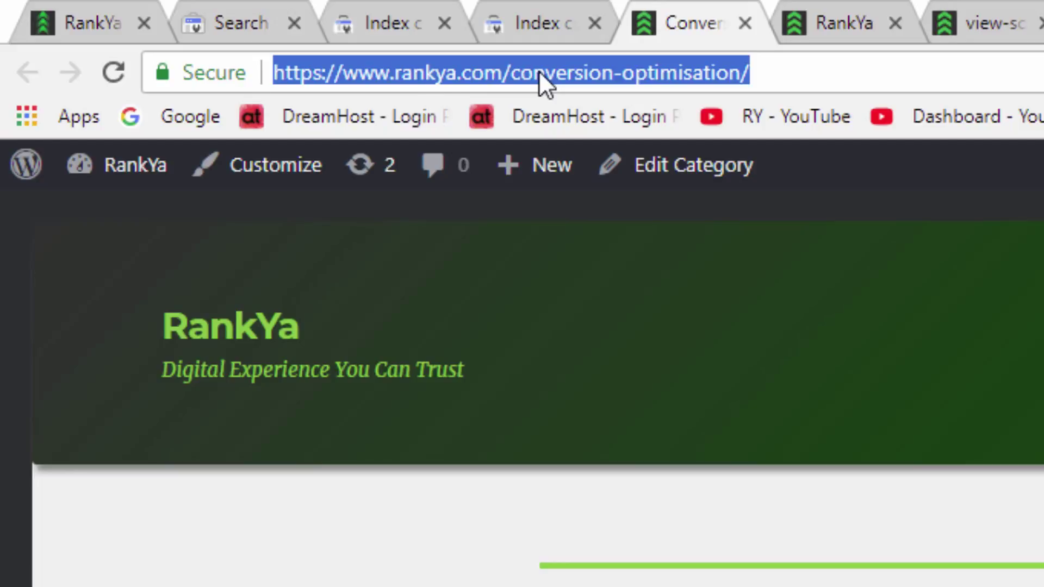
{"action": "key", "text": "ctrl+u"}
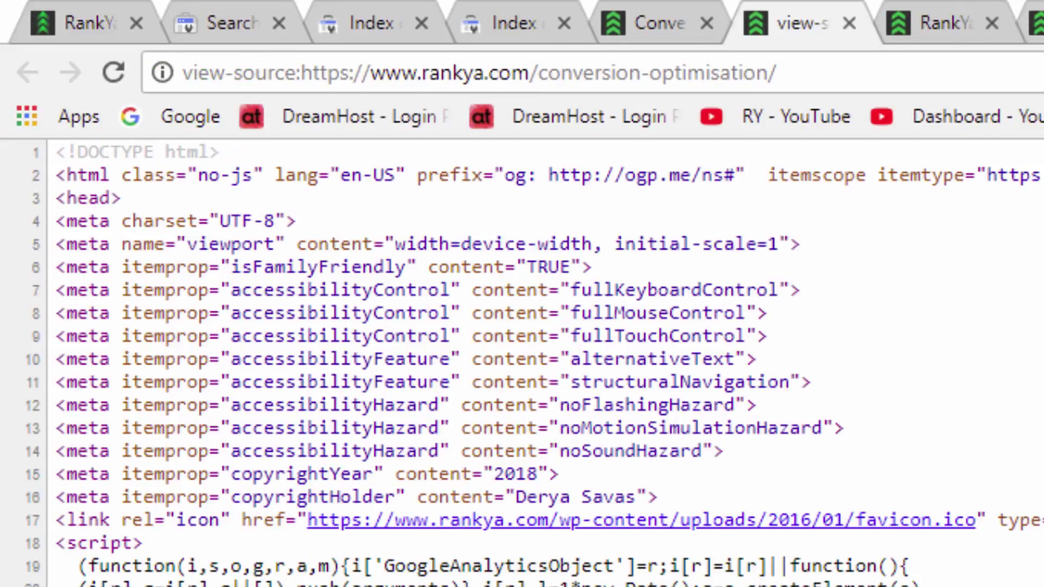
{"action": "key", "text": "ctrl+f"}
{"action": "type", "text": "cano"}
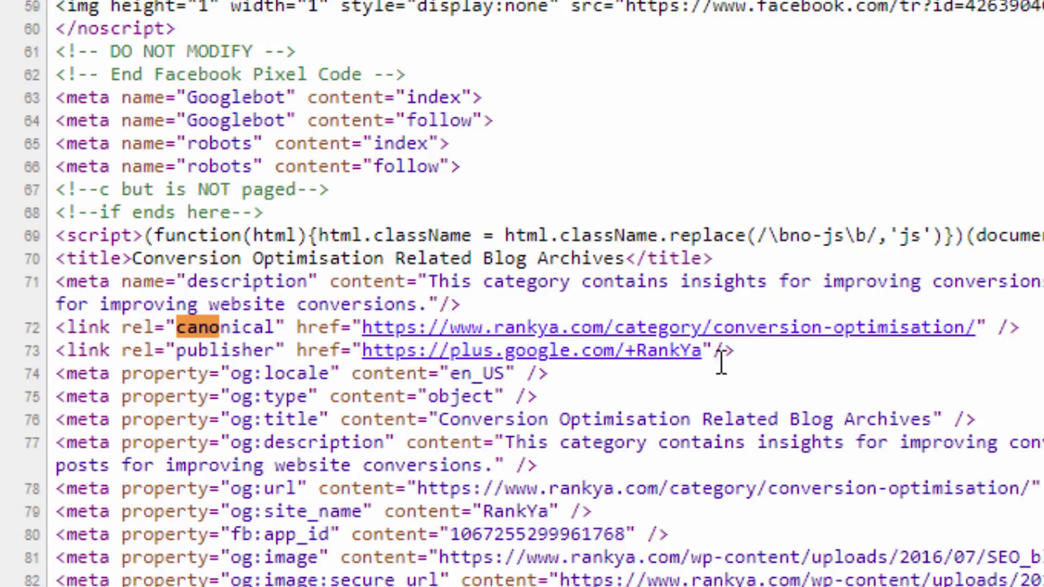
{"action": "scroll", "coordinate": [720, 361], "scroll_direction": "up", "scroll_amount": 6}
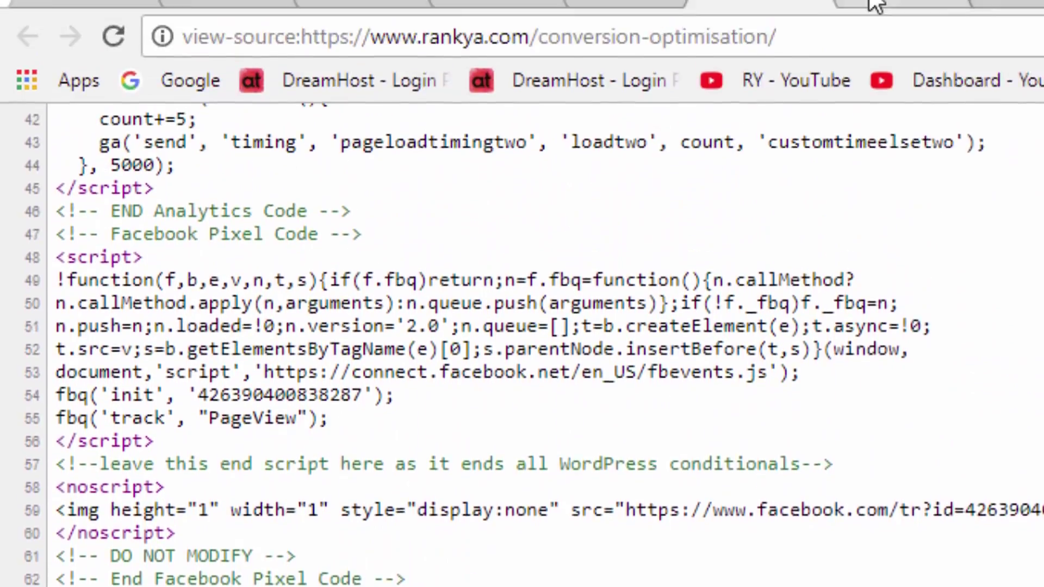
- Open the canonical category URL and compare its address with the original page's, then return
{"action": "left_click", "coordinate": [876, 5]}
{"action": "double_click", "coordinate": [524, 37]}
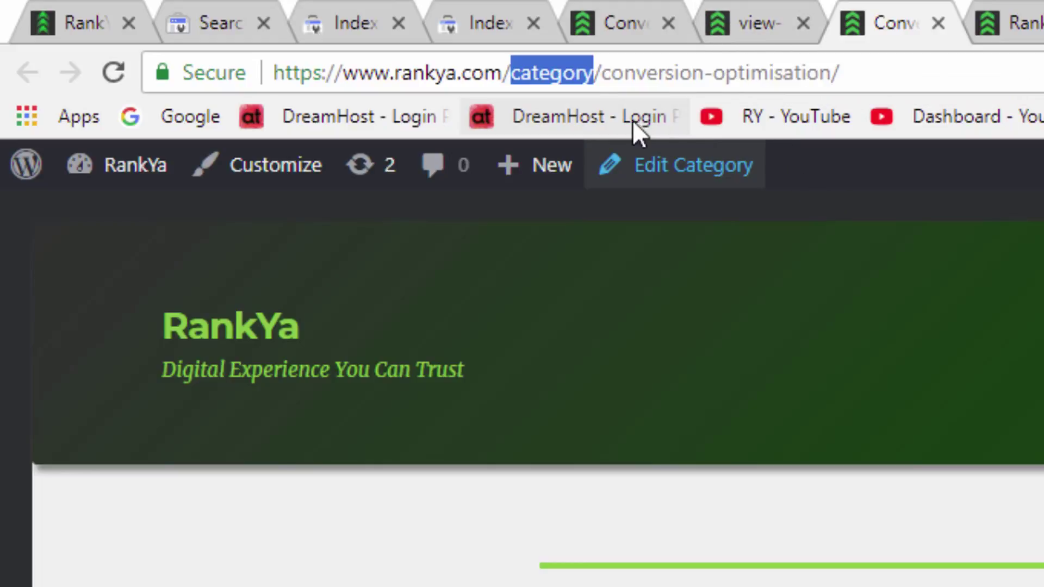
{"action": "left_click", "coordinate": [602, 76]}
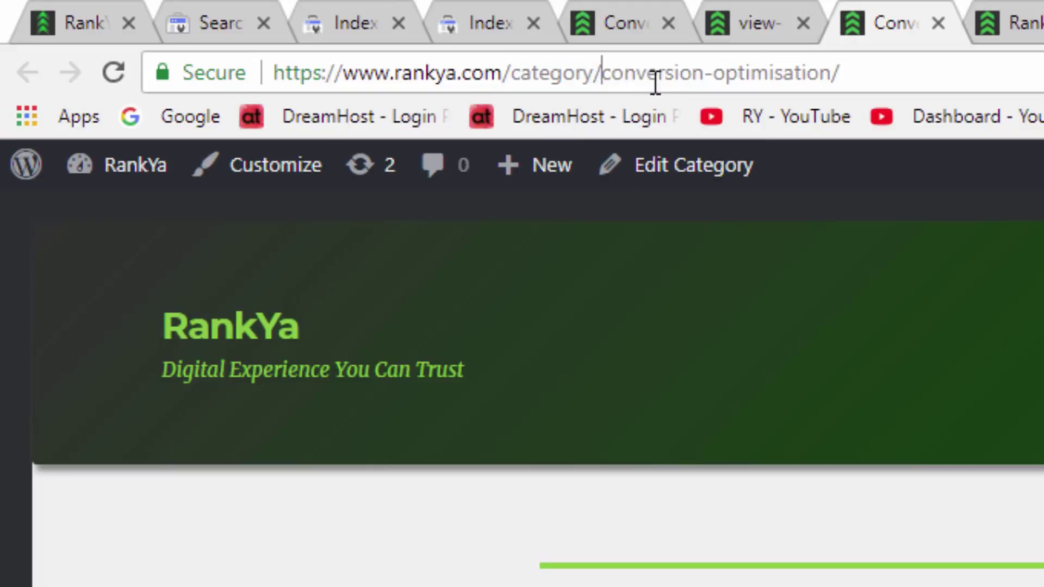
{"action": "left_click", "coordinate": [652, 17]}
{"action": "triple_click", "coordinate": [599, 76]}
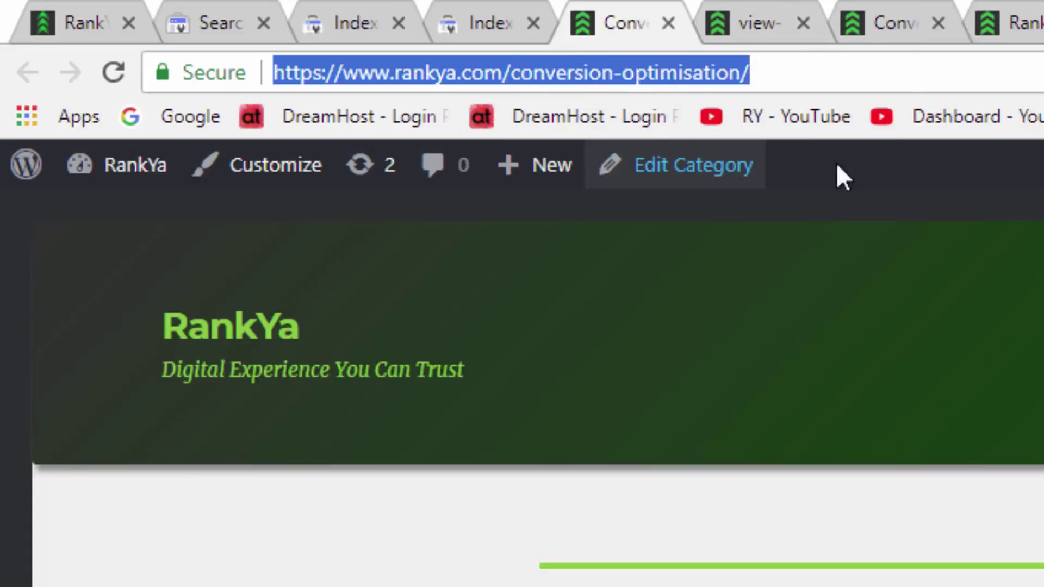
{"action": "left_click", "coordinate": [921, 19]}
{"action": "triple_click", "coordinate": [602, 77]}
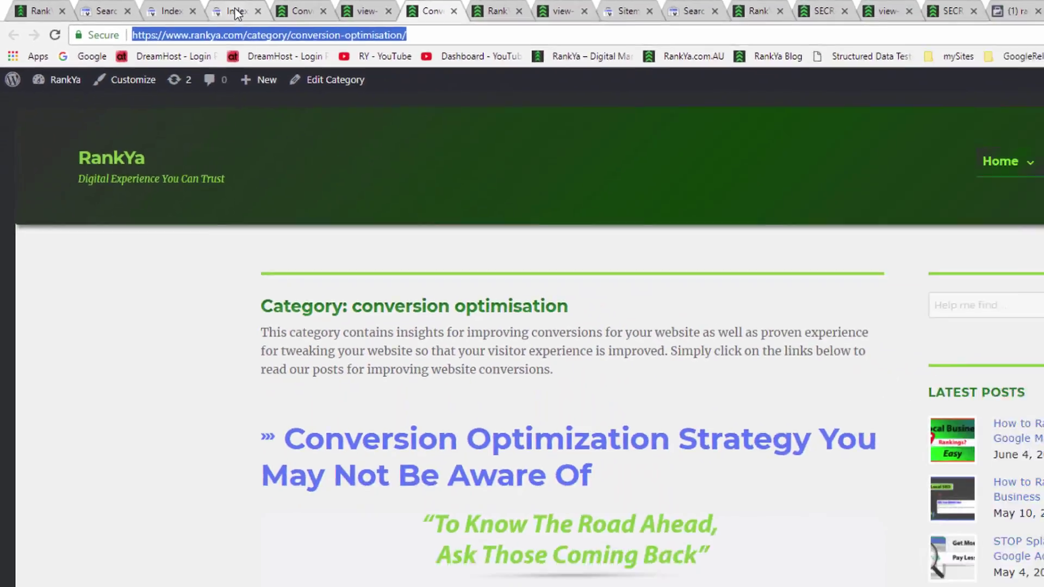
{"action": "left_click", "coordinate": [235, 12]}
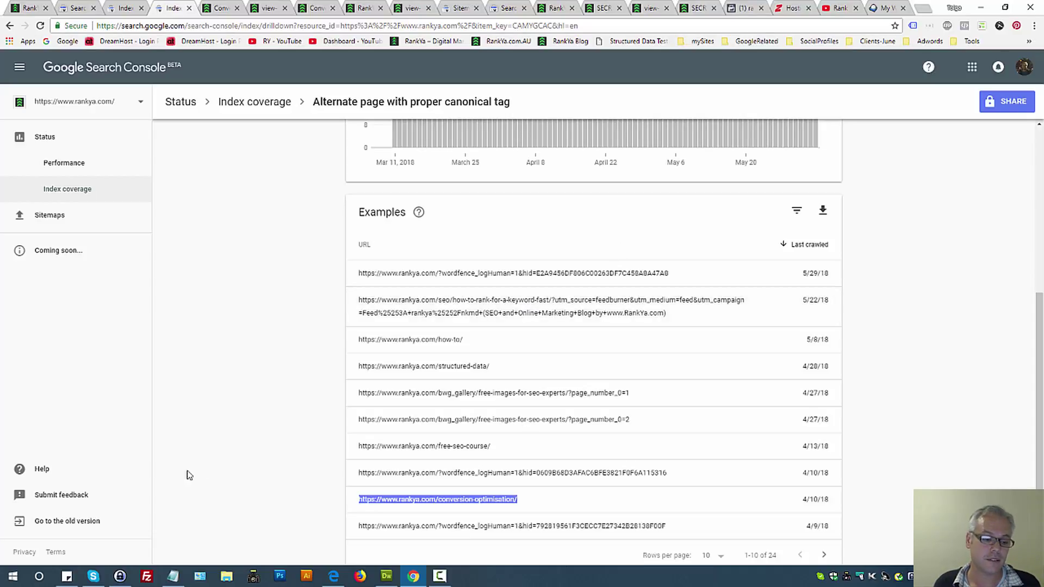
- Open the old Search Console in a new tab and go to Crawl > URL Parameters
{"action": "middle_click", "coordinate": [62, 526]}
{"action": "left_click", "coordinate": [213, 5]}
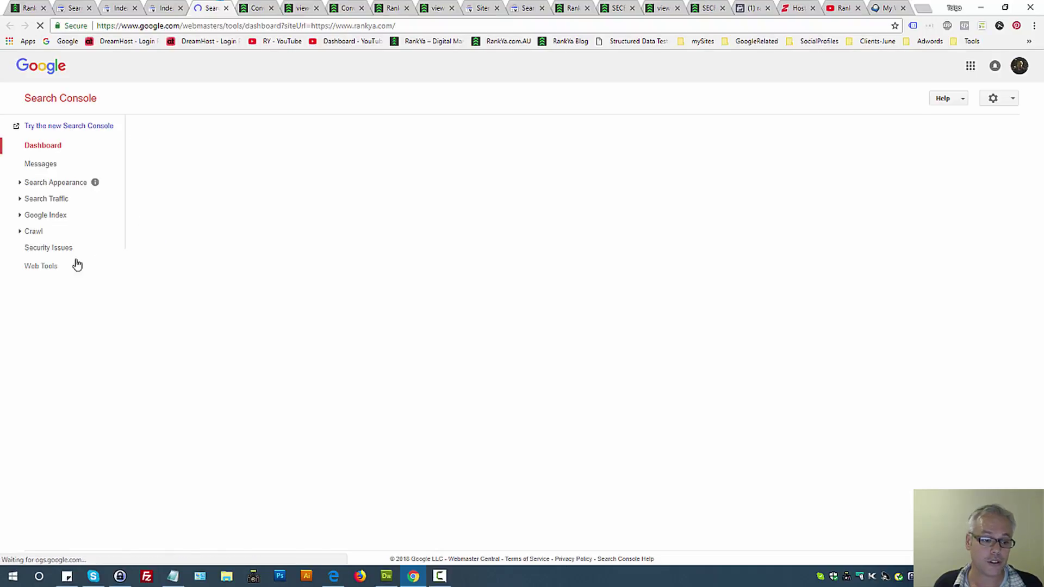
{"action": "left_click", "coordinate": [37, 233]}
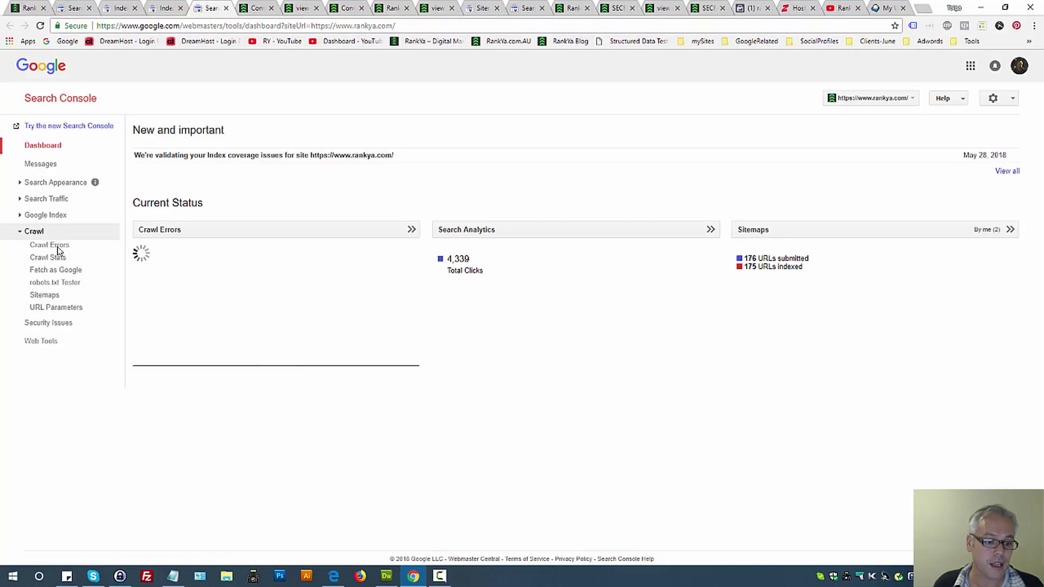
{"action": "left_click", "coordinate": [54, 307]}
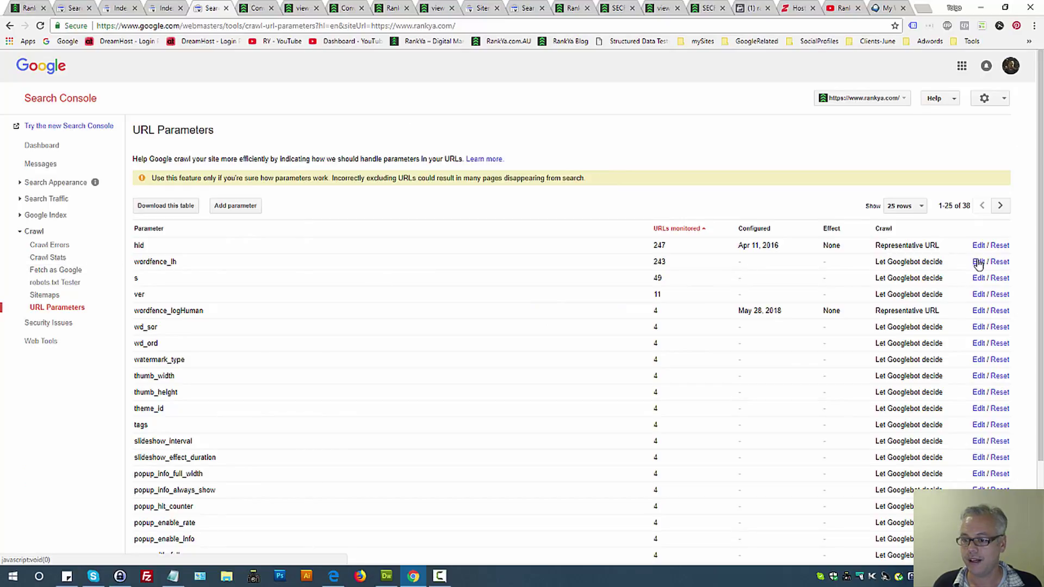
- Open the edit settings for the wordfence_logHuman parameter
{"action": "double_click", "coordinate": [161, 261]}
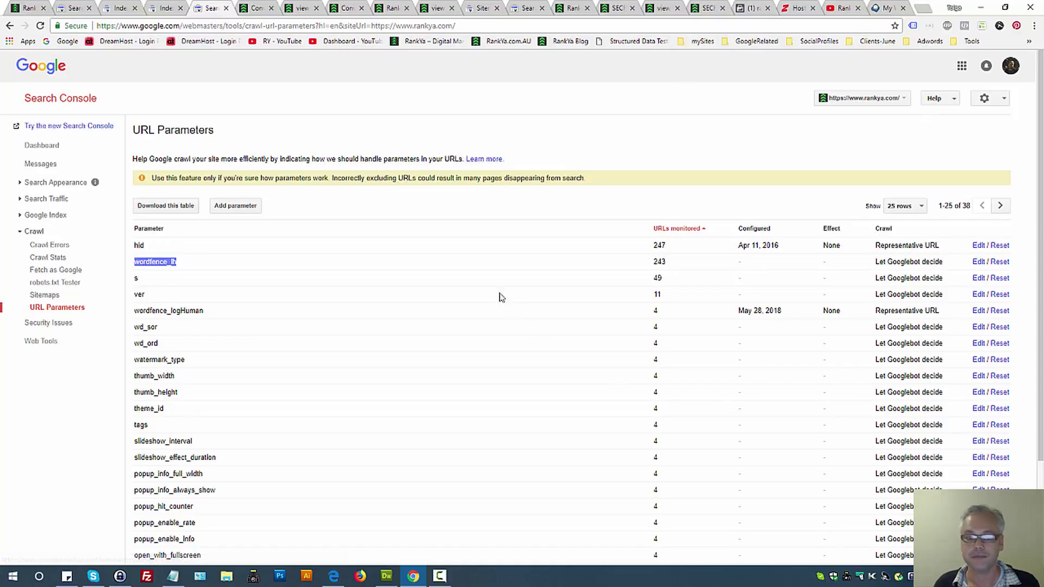
{"action": "double_click", "coordinate": [157, 263]}
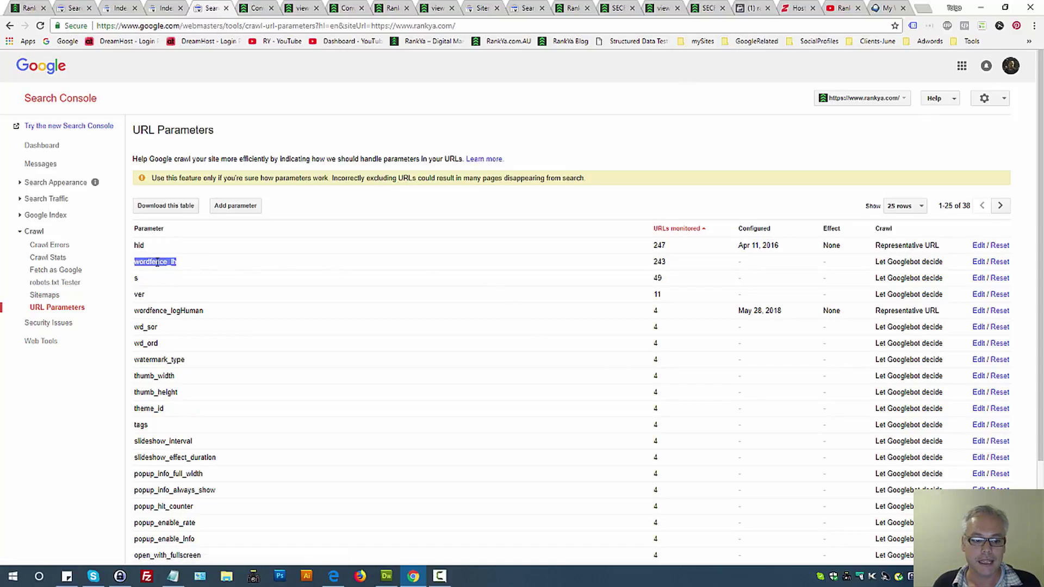
{"action": "double_click", "coordinate": [175, 309]}
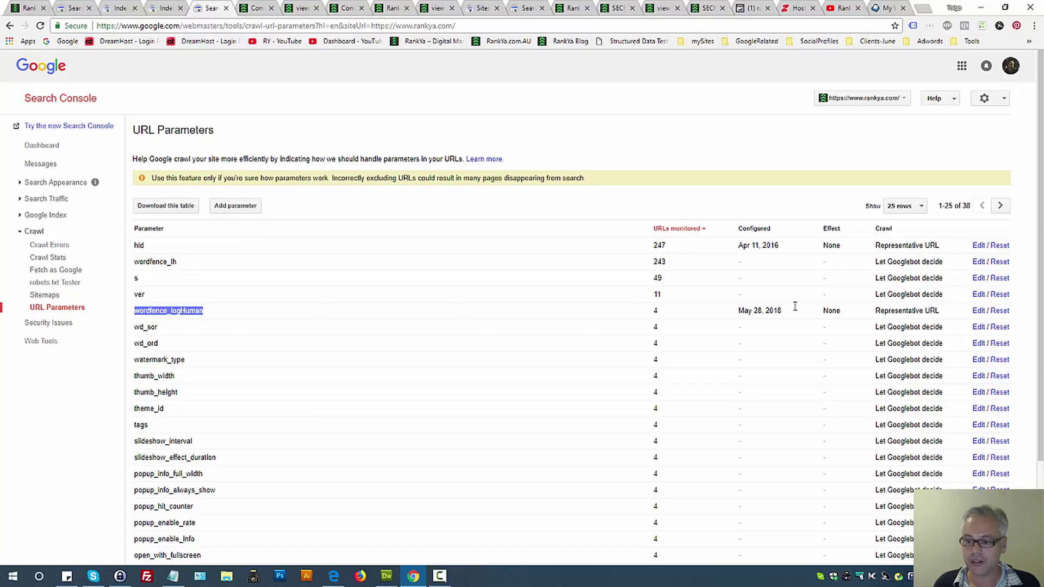
{"action": "left_click", "coordinate": [977, 311]}
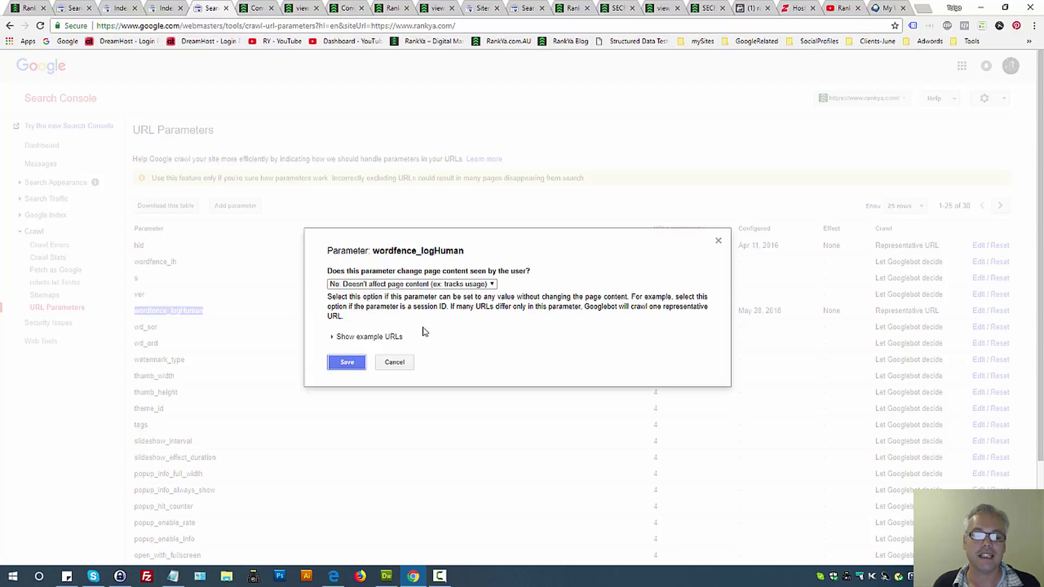
- Show the wordfence_logHuman example URLs, select the sample crawled URL, and cancel unchanged
{"action": "left_click", "coordinate": [392, 337]}
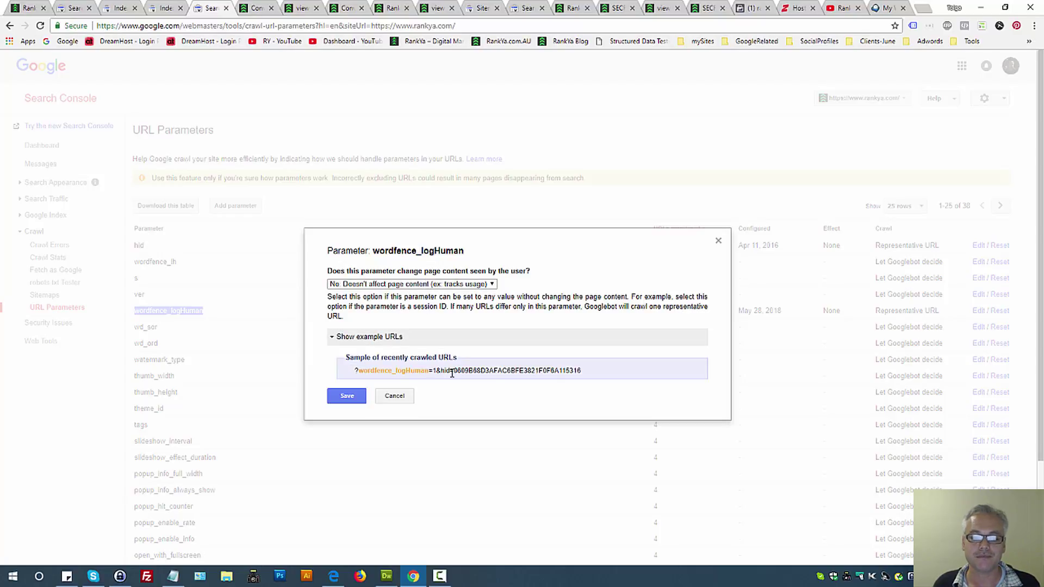
{"action": "triple_click", "coordinate": [419, 372]}
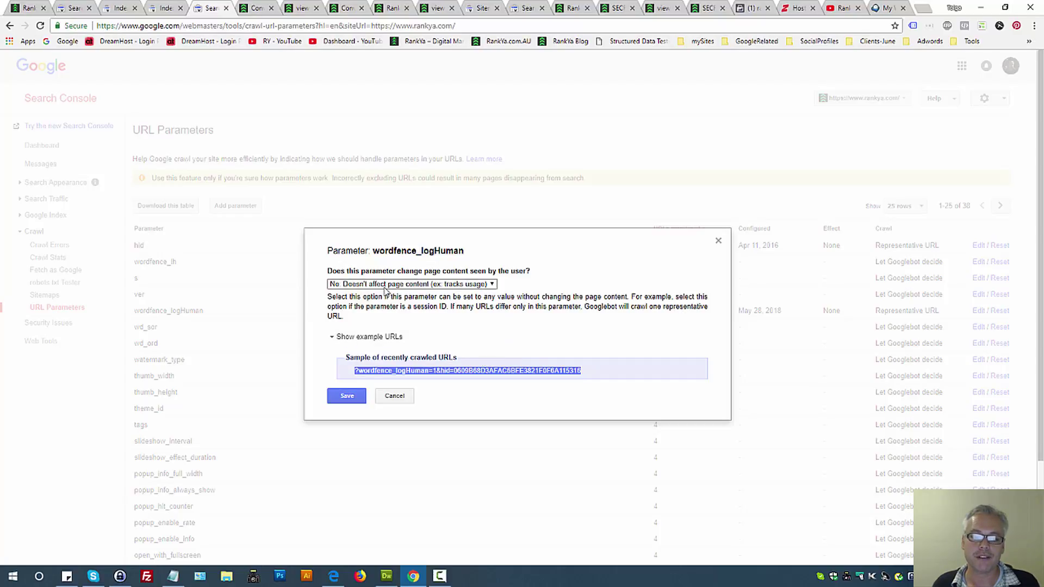
{"action": "triple_click", "coordinate": [395, 371]}
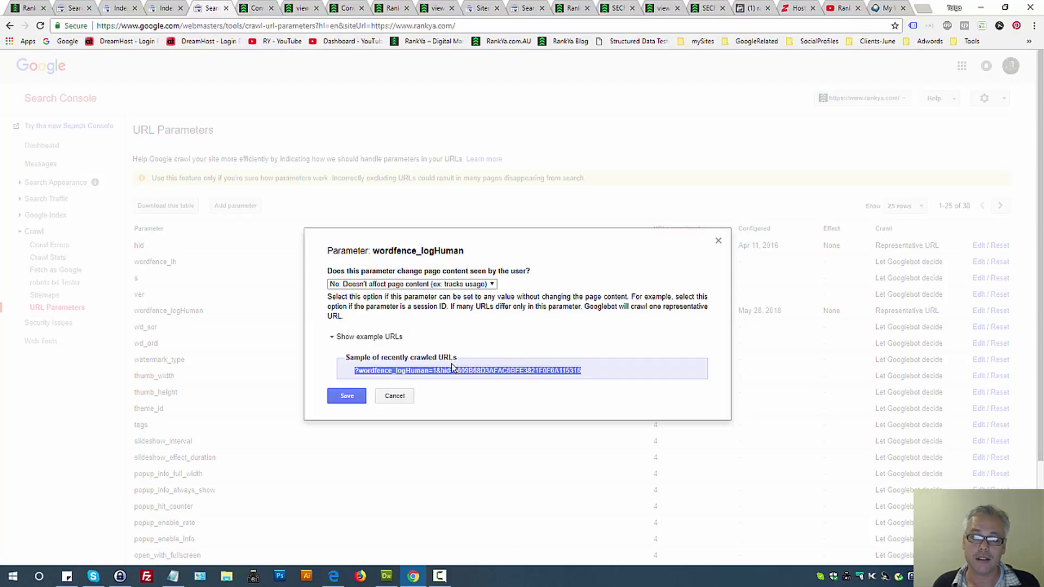
{"action": "triple_click", "coordinate": [450, 373]}
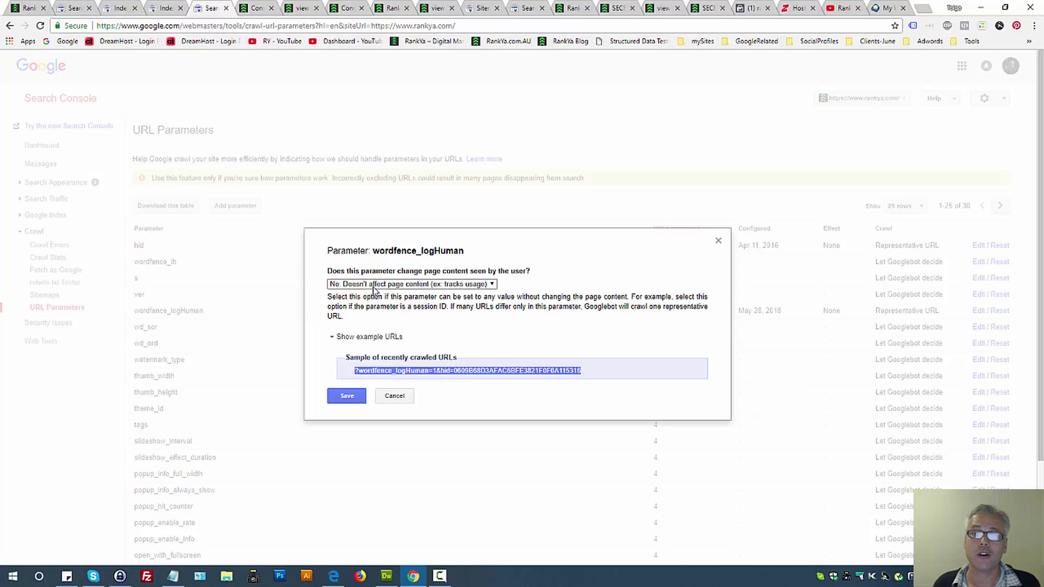
{"action": "left_click", "coordinate": [395, 396]}
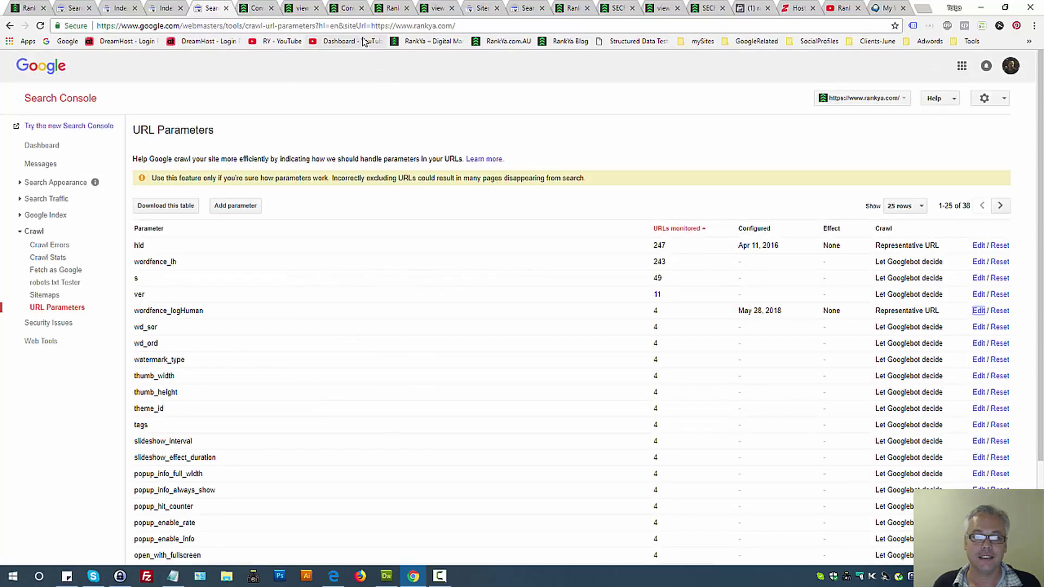
- Glance at the RankYa homepage and wordfence_logHuman parameter, then return to the canonical-tag report
{"action": "left_click", "coordinate": [391, 8]}
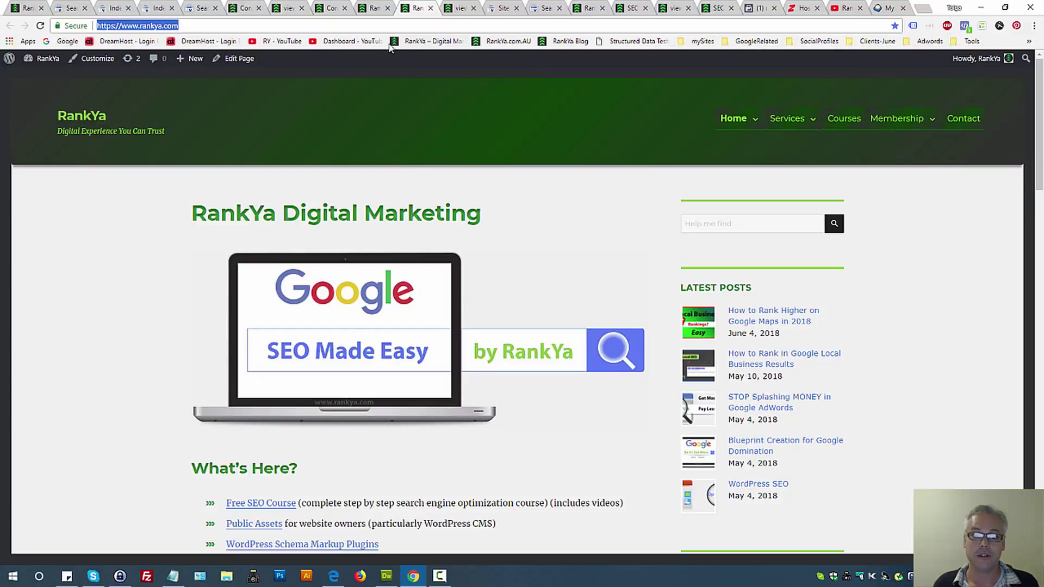
{"action": "left_click", "coordinate": [200, 9]}
{"action": "double_click", "coordinate": [169, 310]}
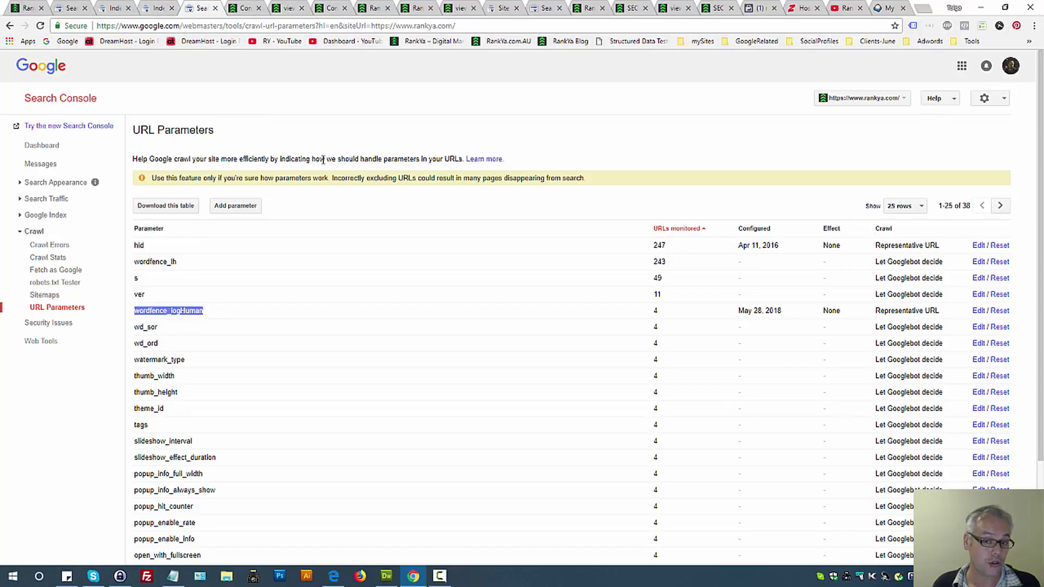
{"action": "left_click", "coordinate": [157, 7]}
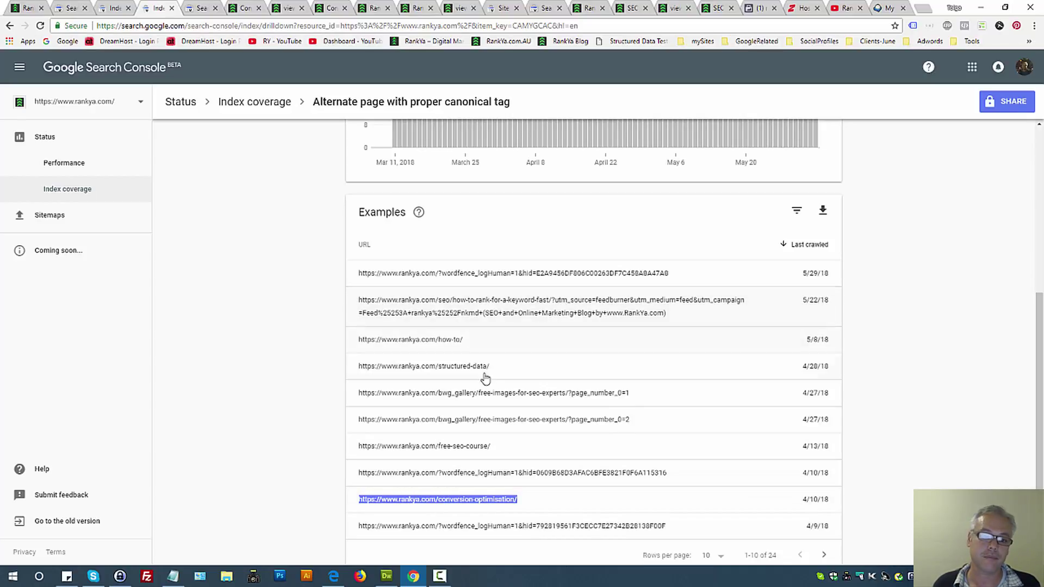
- Scroll to the top of the canonical-tag report and select its heading
{"action": "scroll", "coordinate": [482, 381], "scroll_direction": "up", "scroll_amount": 5}
{"action": "triple_click", "coordinate": [417, 184]}
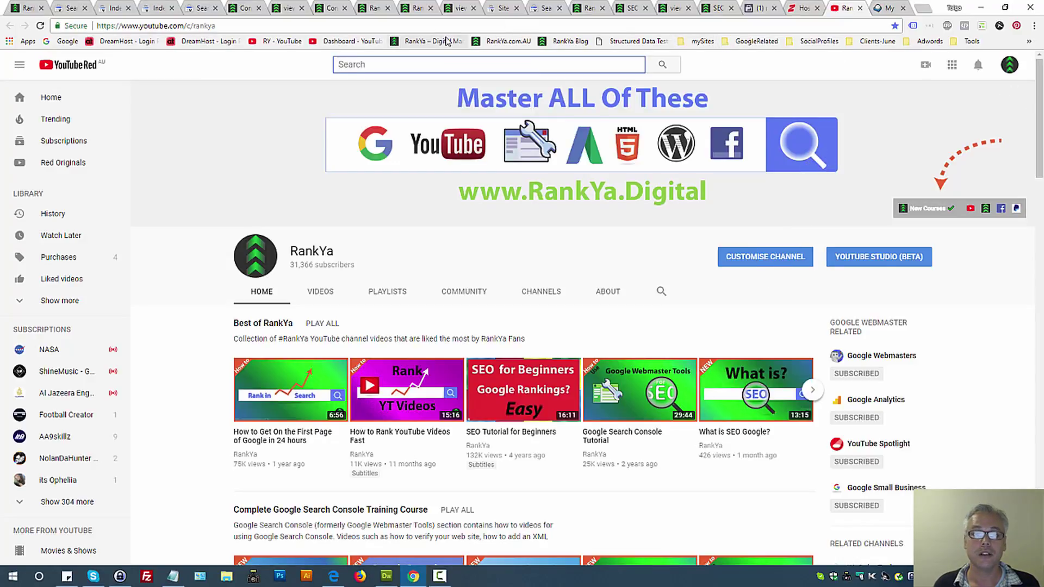
- Open rankya.digital in a new tab and search for getting on Google's first page without paying
{"action": "middle_click", "coordinate": [446, 42]}
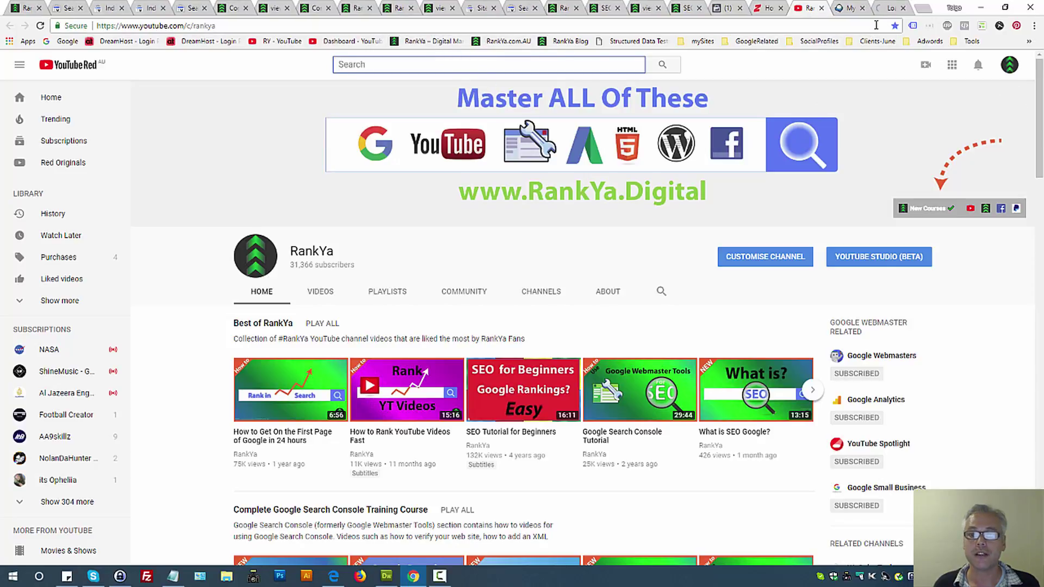
{"action": "left_click", "coordinate": [891, 9]}
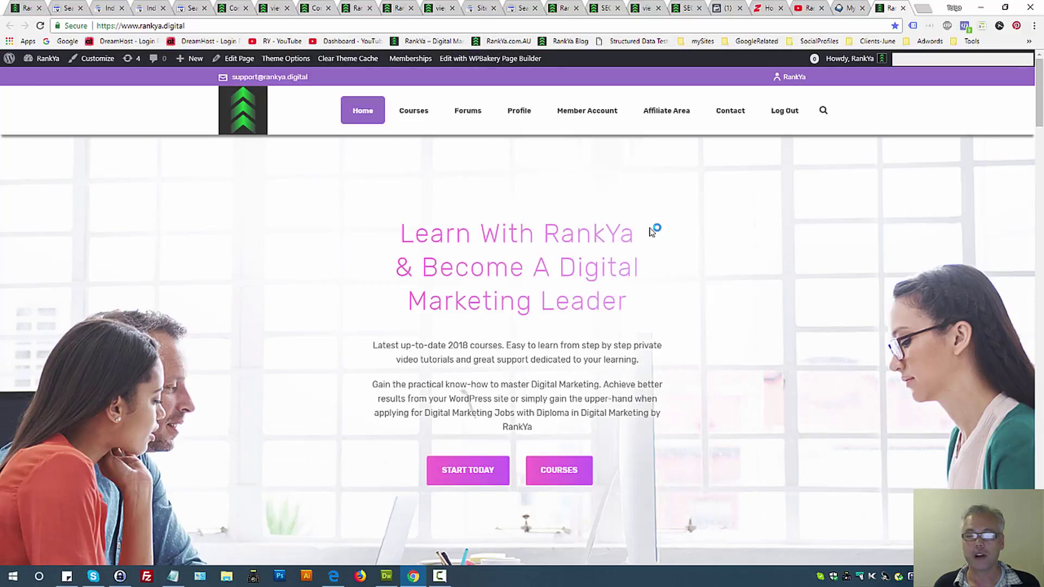
{"action": "left_click", "coordinate": [605, 8]}
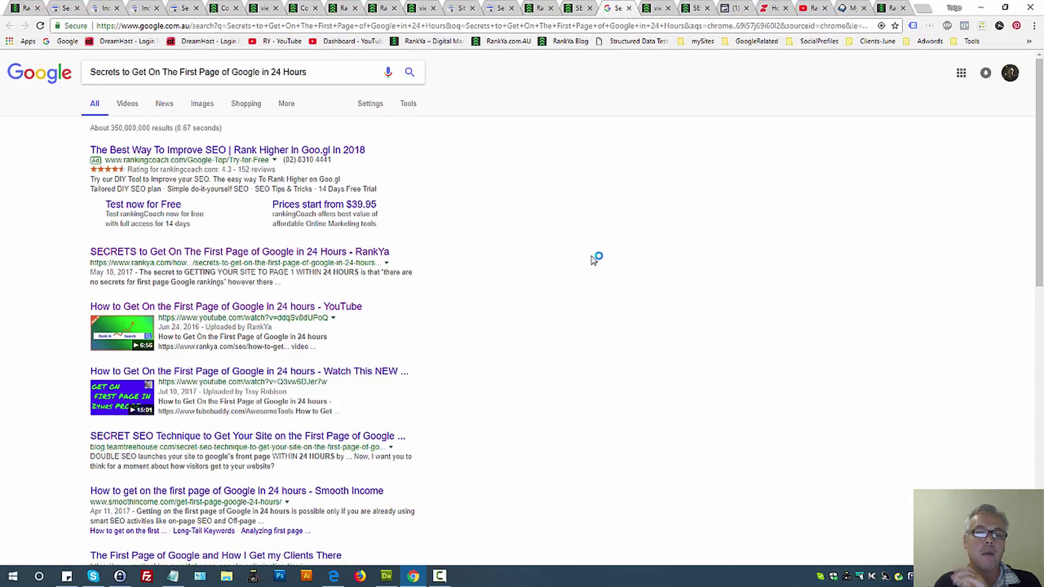
{"action": "left_click", "coordinate": [310, 72]}
{"action": "left_click", "coordinate": [275, 115]}
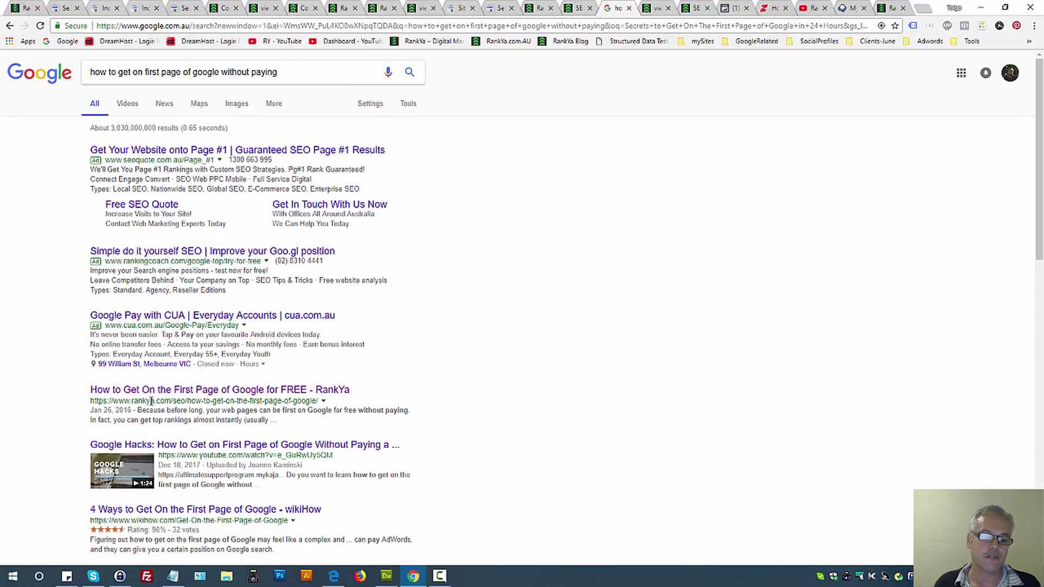
{"action": "triple_click", "coordinate": [152, 401]}
{"action": "left_click", "coordinate": [689, 254]}
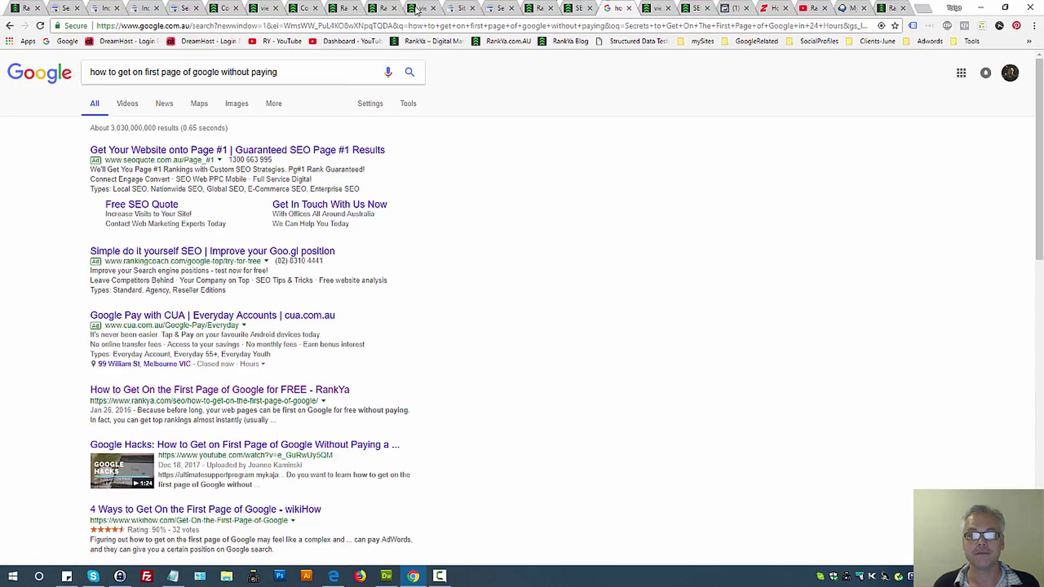
- Look over the RankYa YouTube channel tab, then return to the rankya.digital homepage
{"action": "left_click", "coordinate": [810, 7]}
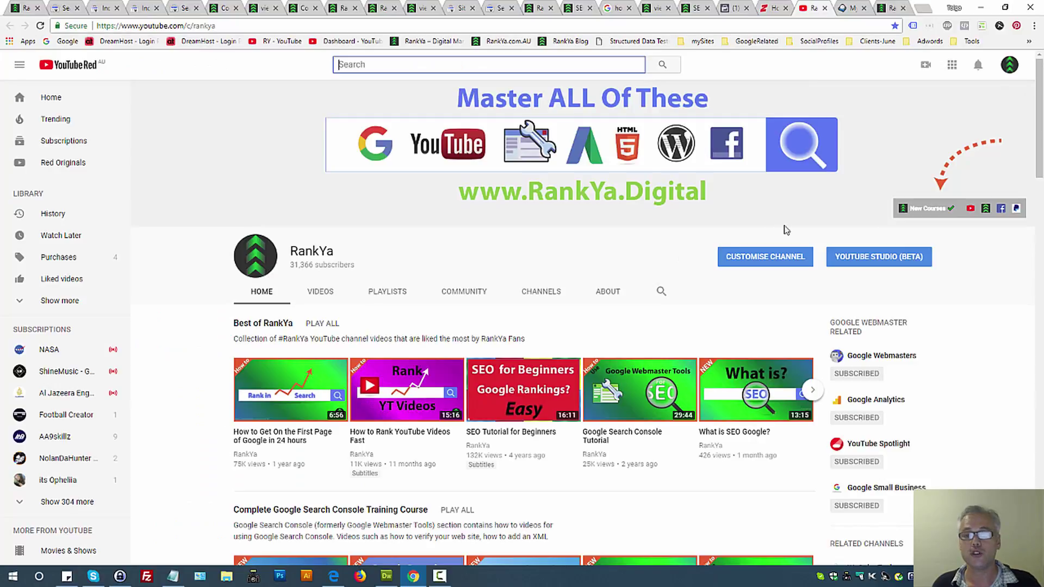
{"action": "key", "text": "ctrl+9"}
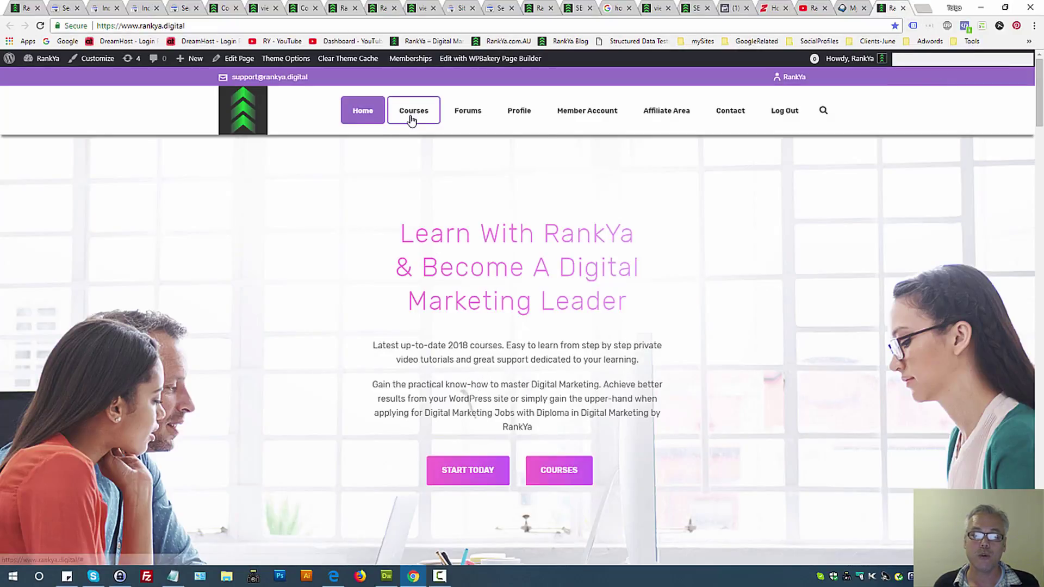
{"action": "mouse_move", "coordinate": [412, 113]}
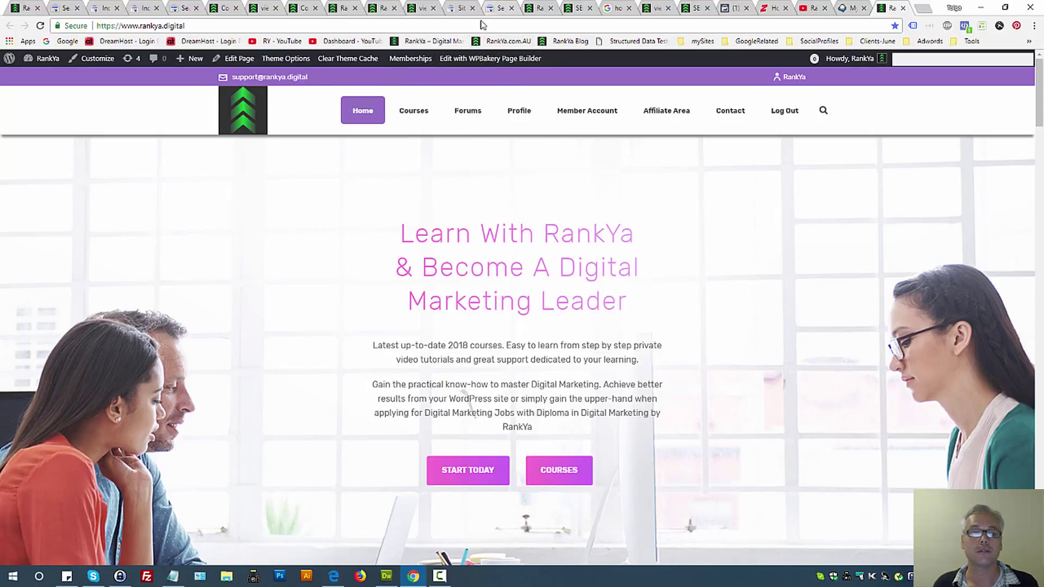
{"action": "left_click", "coordinate": [149, 9]}
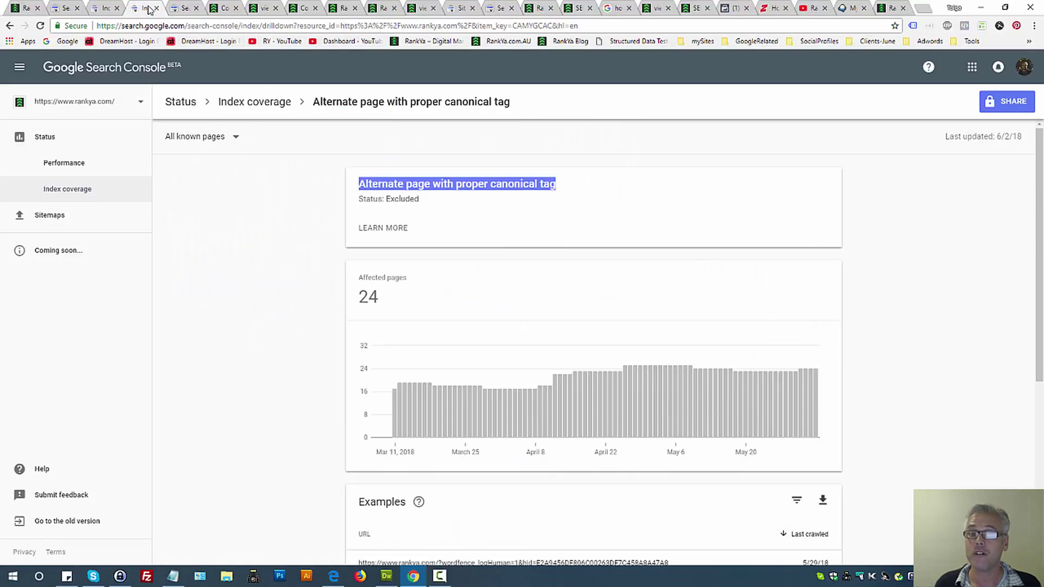
{"action": "left_click", "coordinate": [203, 237]}
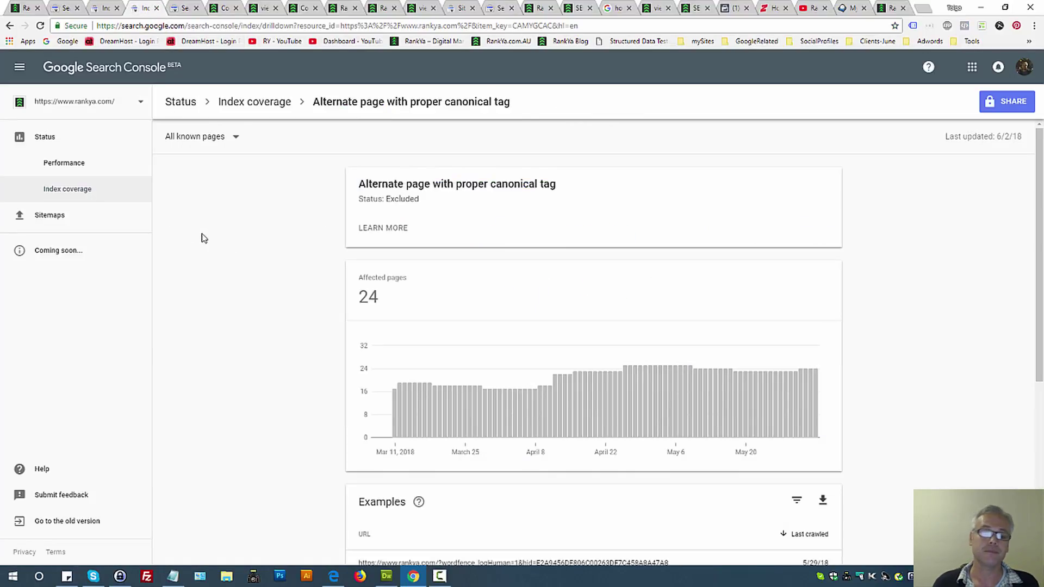